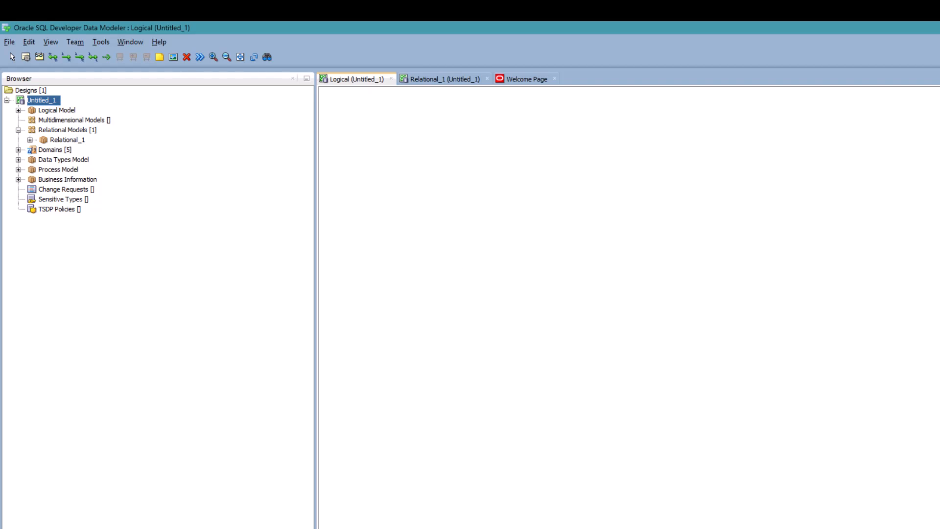
Place a new entity in the logical diagram, name it Student, and open its attribute list.
click(408, 147)
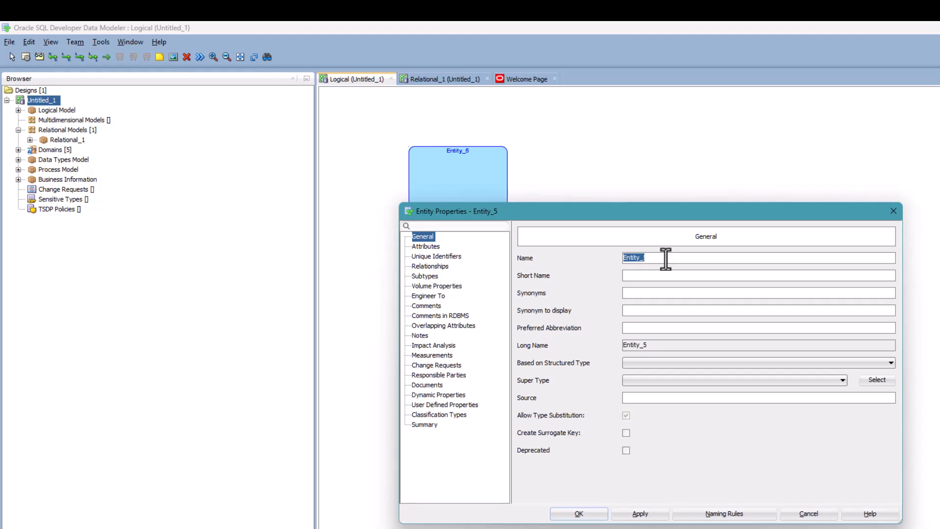
text(Student)
click(428, 246)
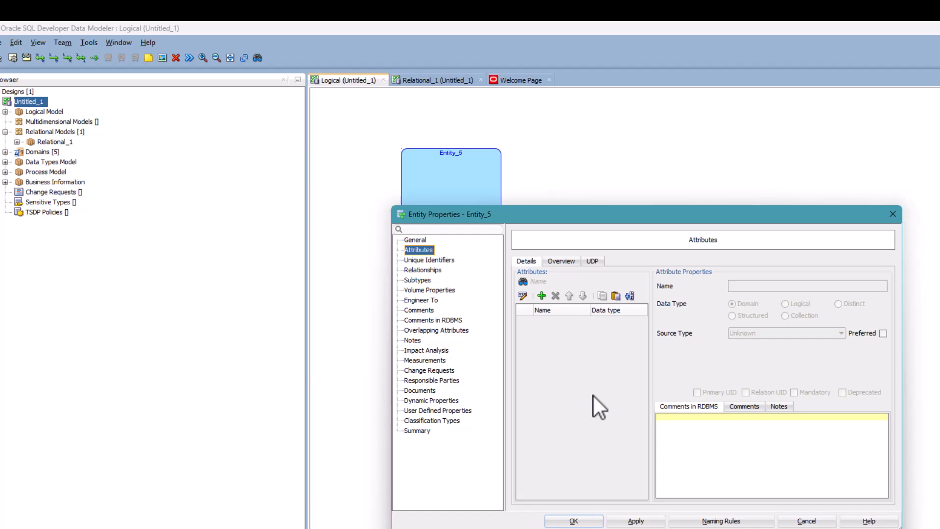
Add a StudentID attribute to the Student entity with domain source type ID and set it as the primary UID.
click(541, 297)
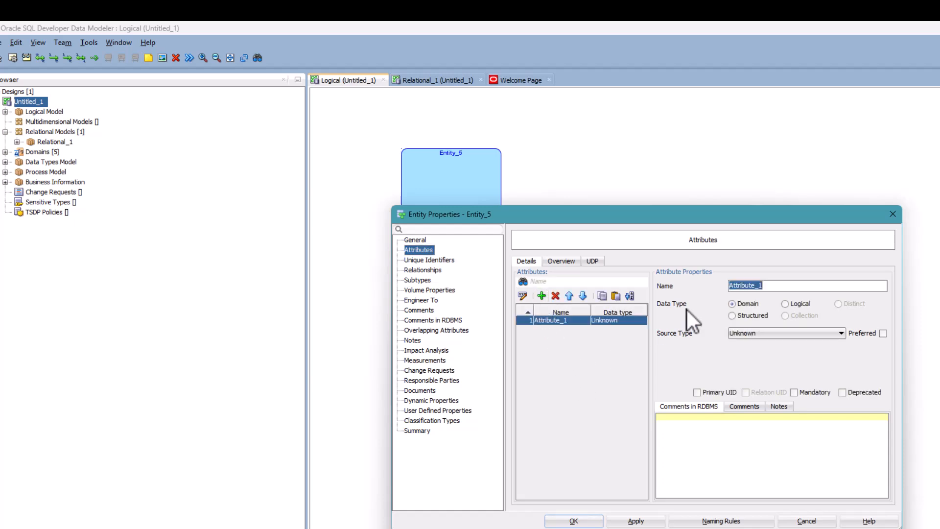
click(778, 284)
drag(779, 285, 711, 283)
text(StudentID)
click(823, 333)
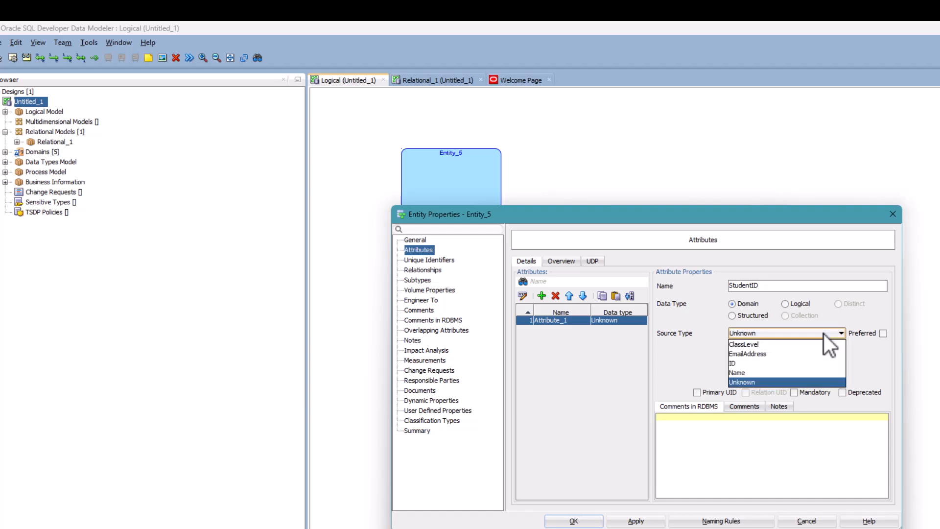
click(747, 363)
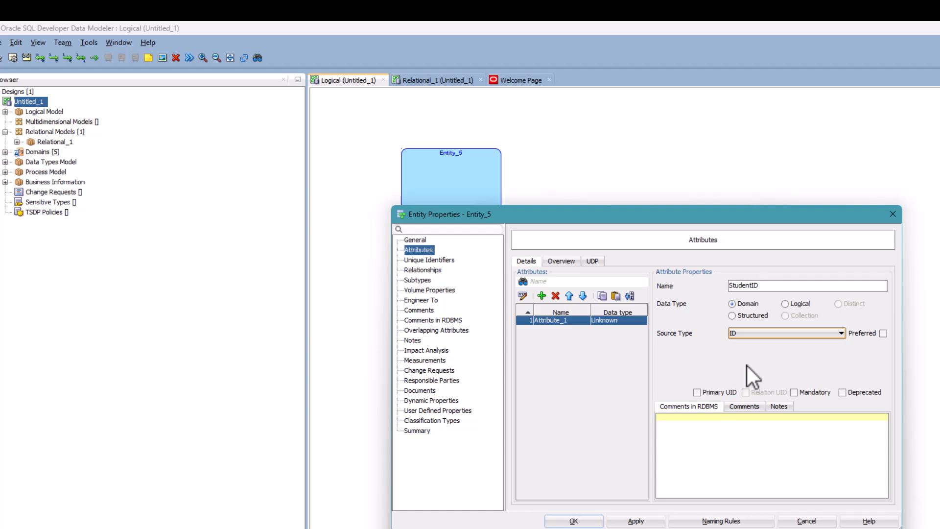
click(697, 392)
Give the StudentID attribute the RDBMS comment "Student Identifier" and apply the changes.
click(695, 445)
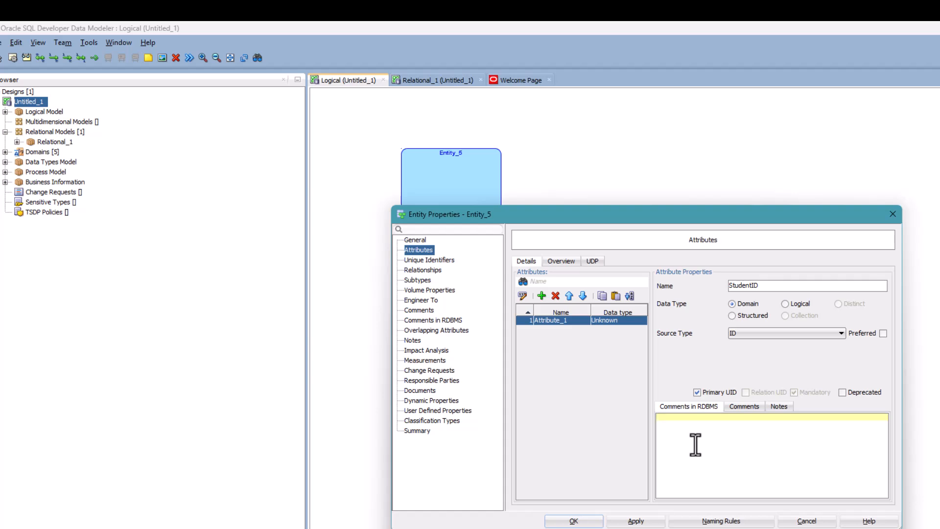
text(Student Identifier)
click(643, 522)
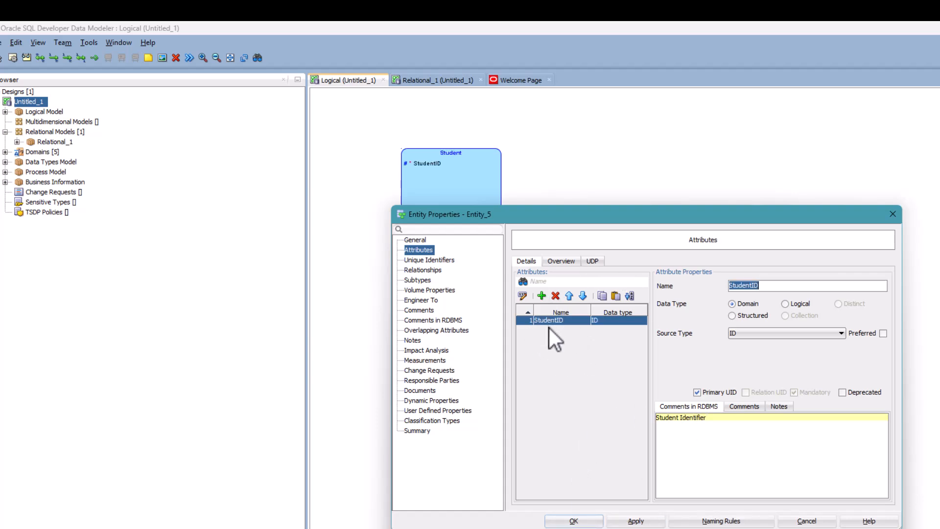
Add a mandatory StudentName attribute with domain source type Name to the Student entity and apply it.
click(541, 296)
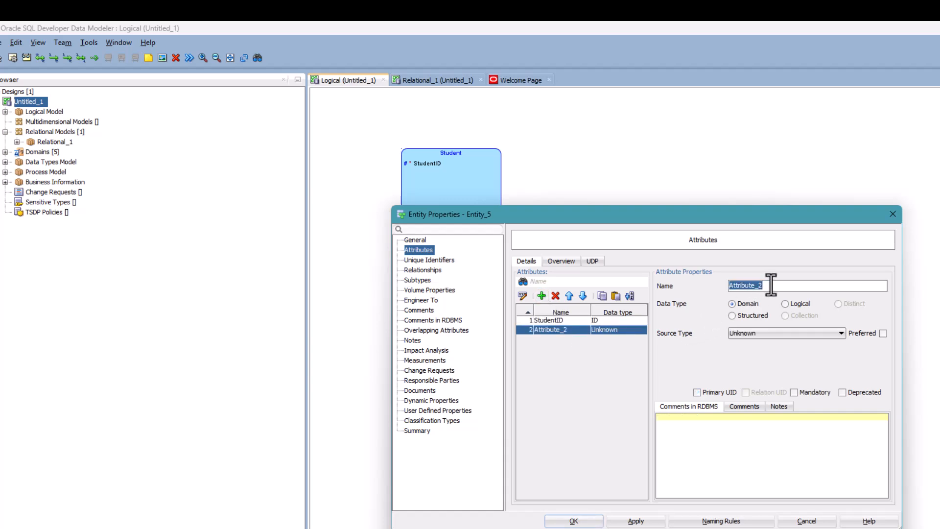
text(StudentName)
click(757, 333)
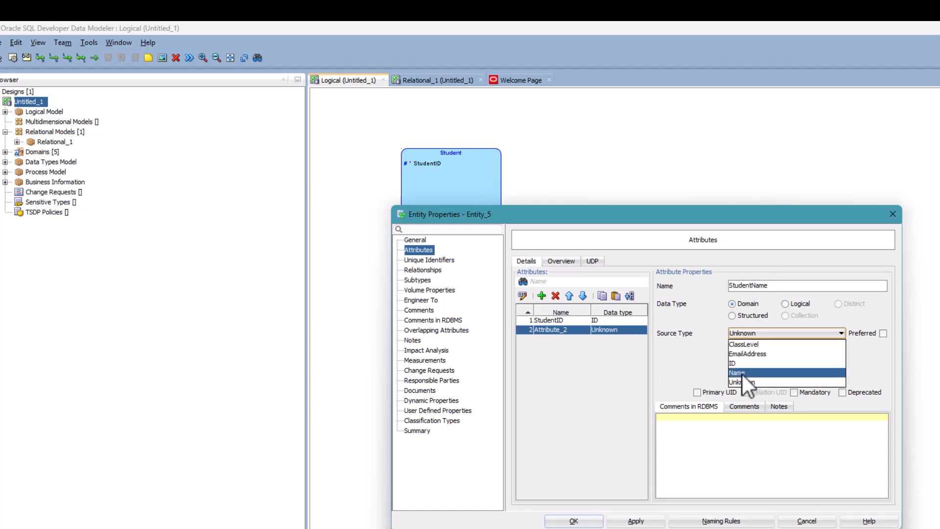
click(742, 373)
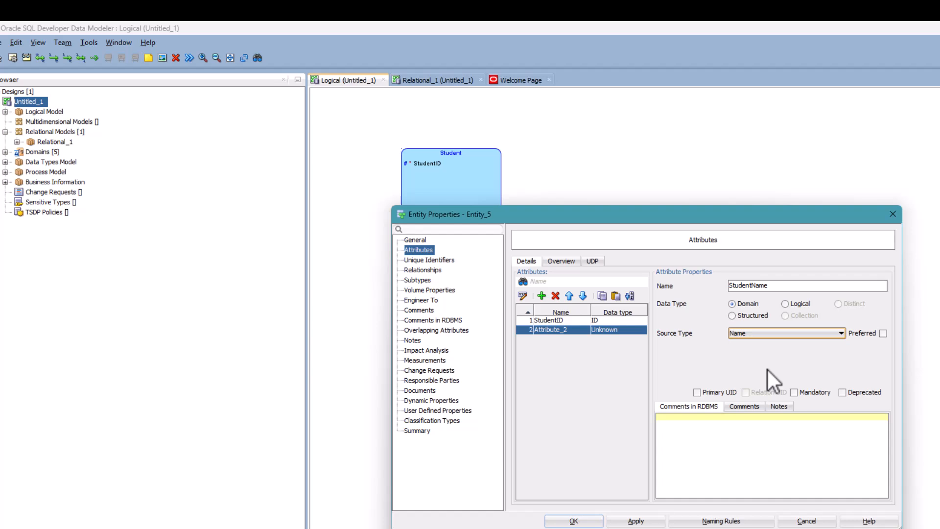
click(796, 392)
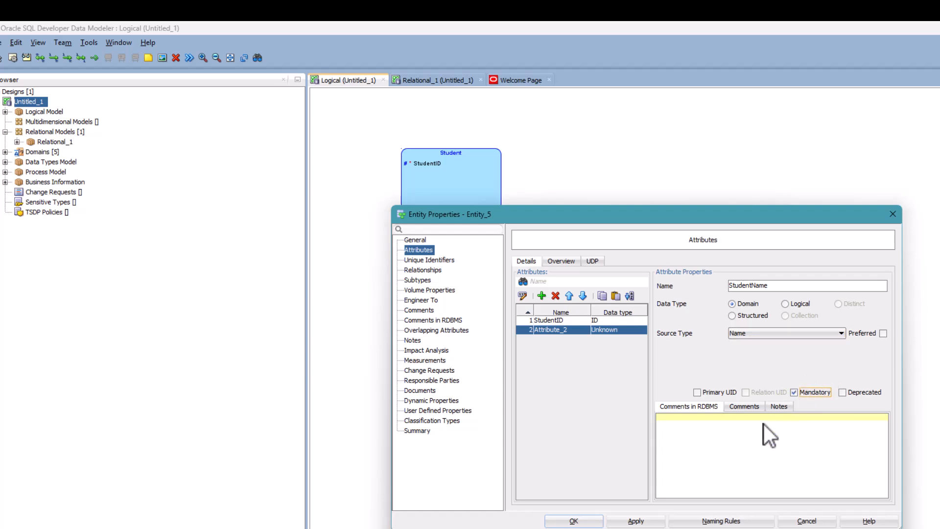
click(635, 521)
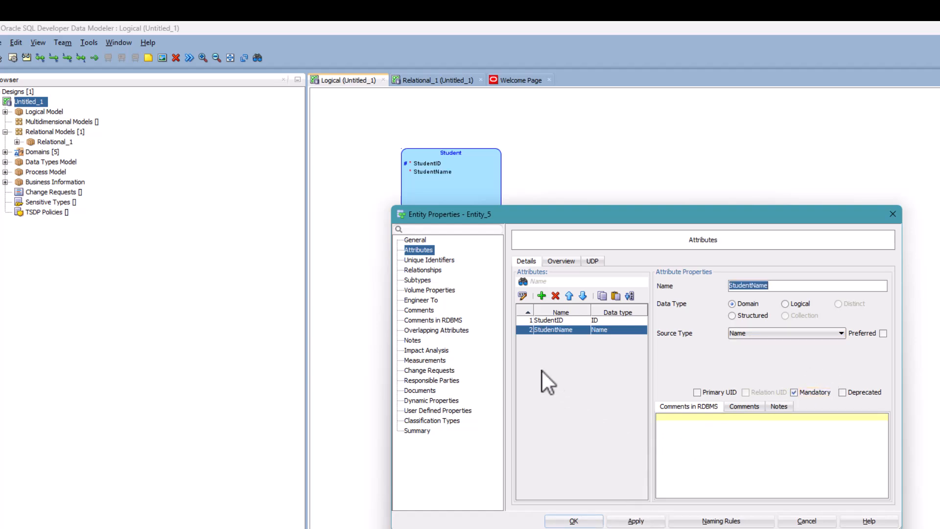
Add a mandatory ClassLevel attribute with domain source type ClassLevel to the Student entity and finish editing the entity.
click(542, 296)
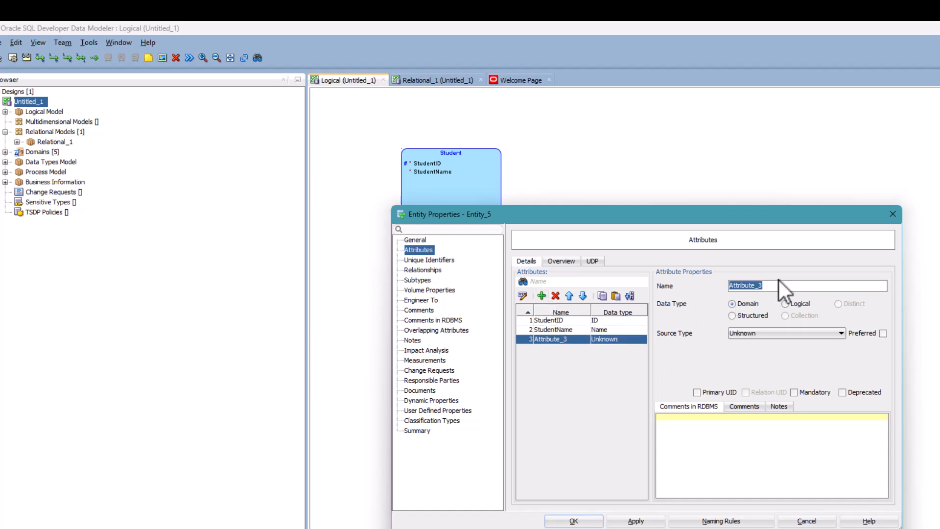
text(ClassLevel)
click(781, 337)
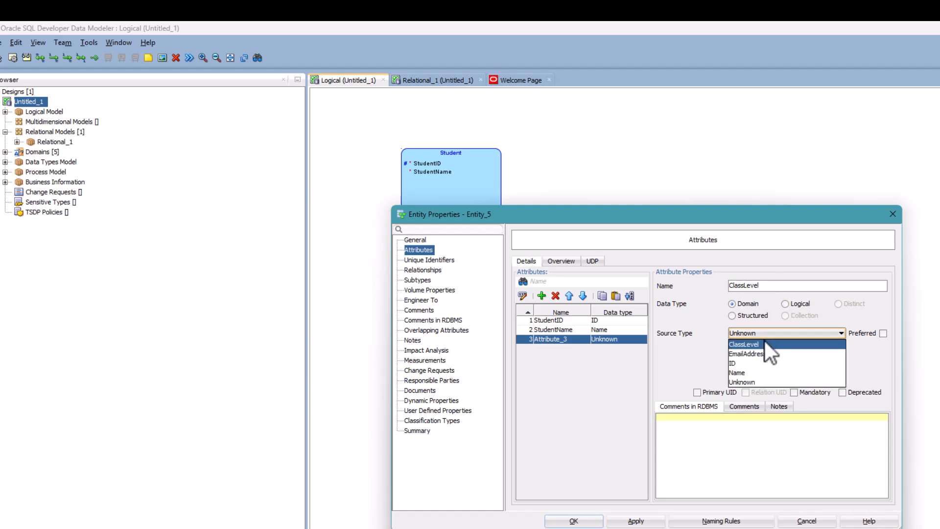
click(766, 345)
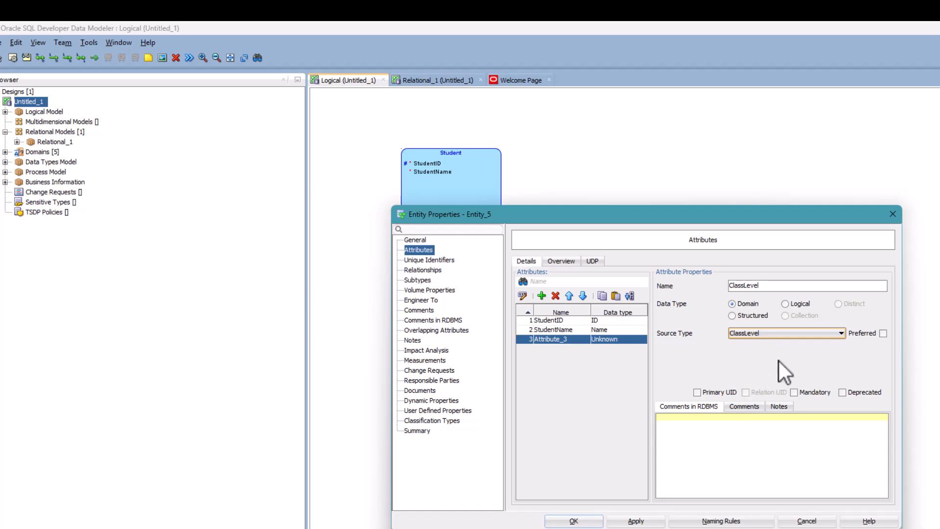
click(794, 391)
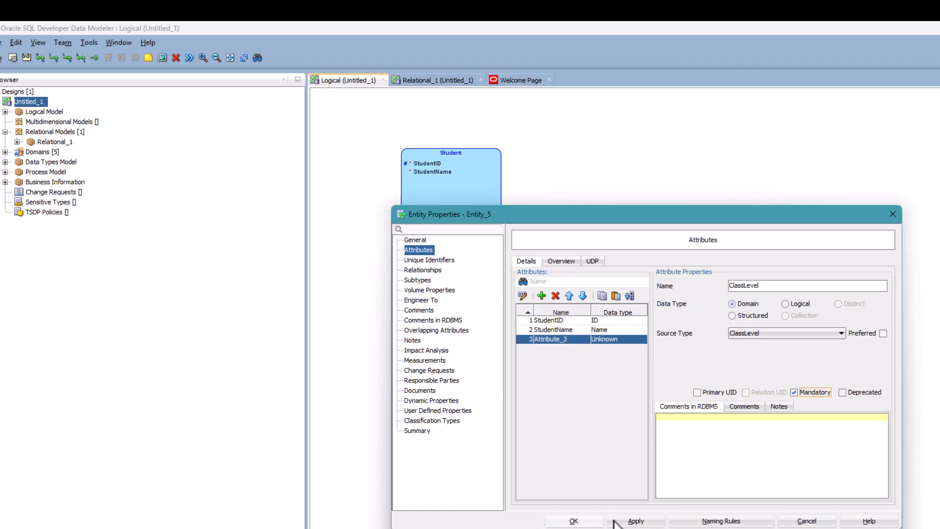
click(632, 521)
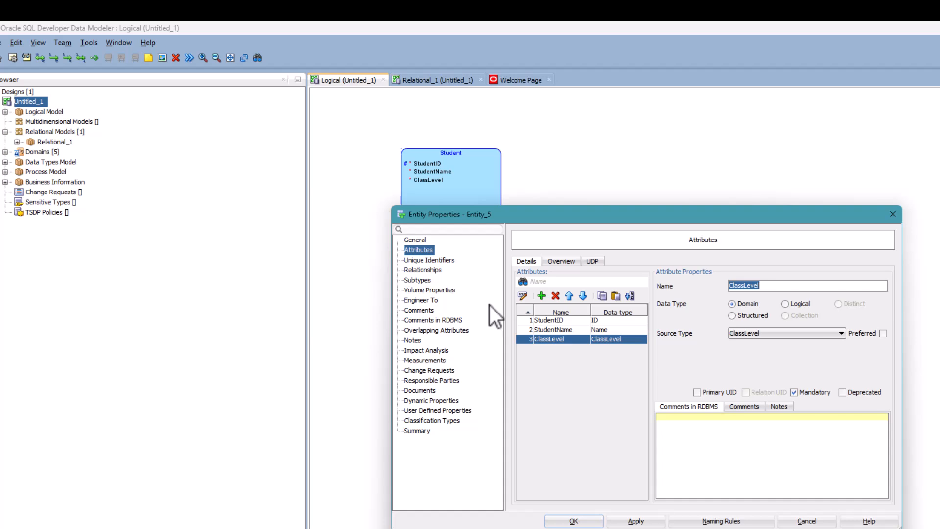
click(568, 522)
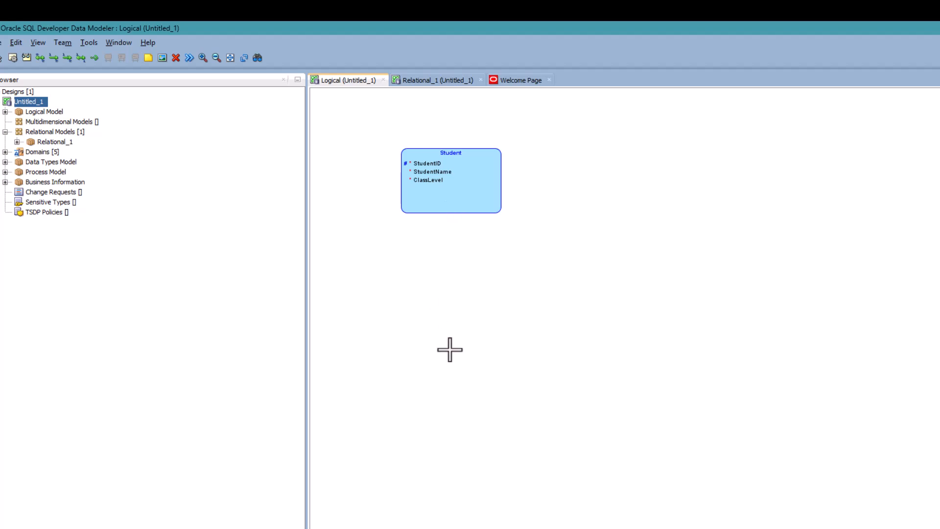
Reduce the Student entity's height to fit its attributes and move the box slightly down and to the left in the diagram.
click(454, 200)
drag(450, 213, 449, 196)
click(463, 277)
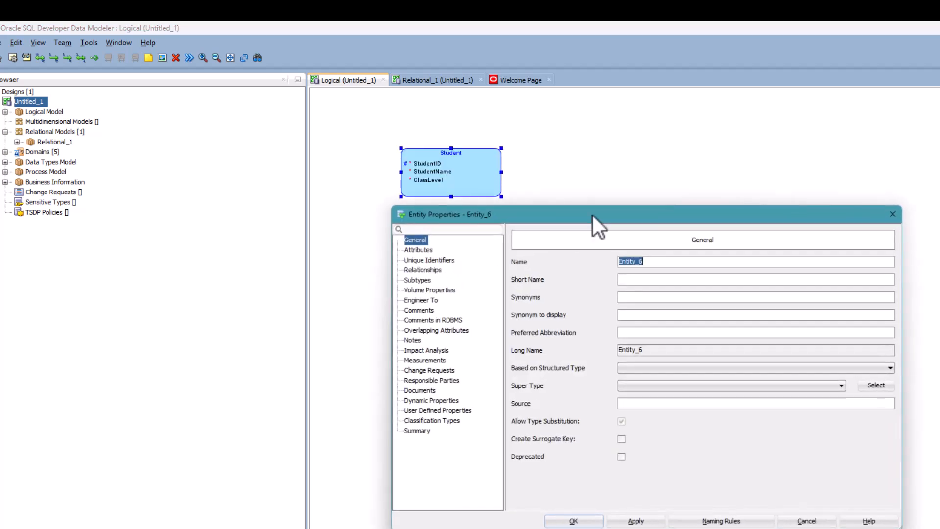
click(891, 213)
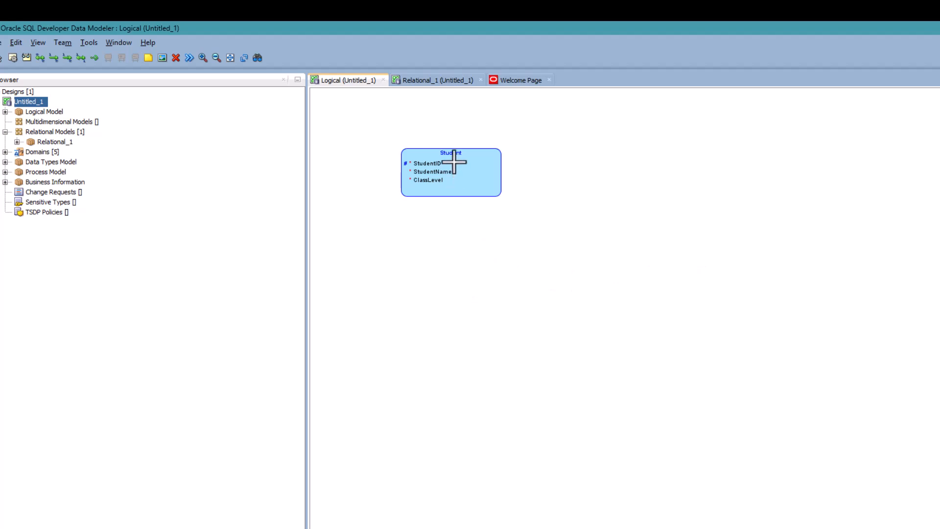
drag(455, 150, 431, 158)
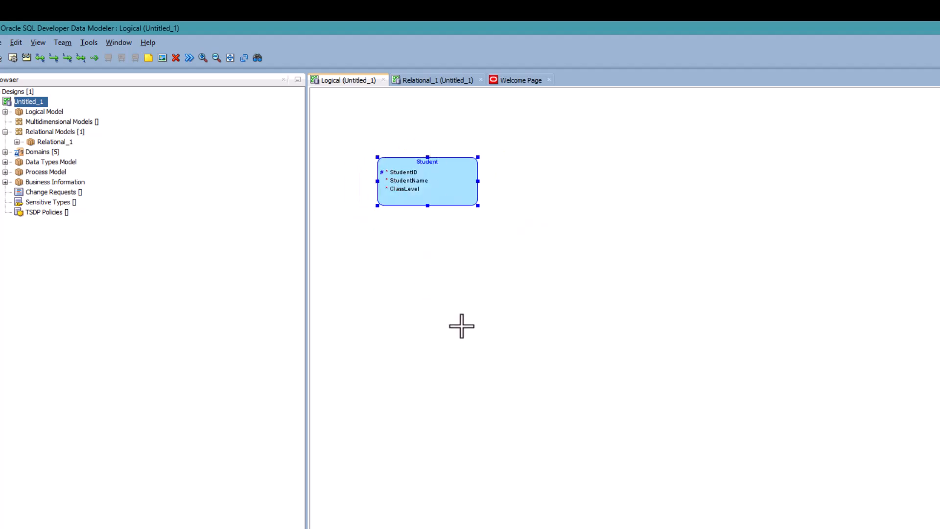
click(544, 327)
click(892, 212)
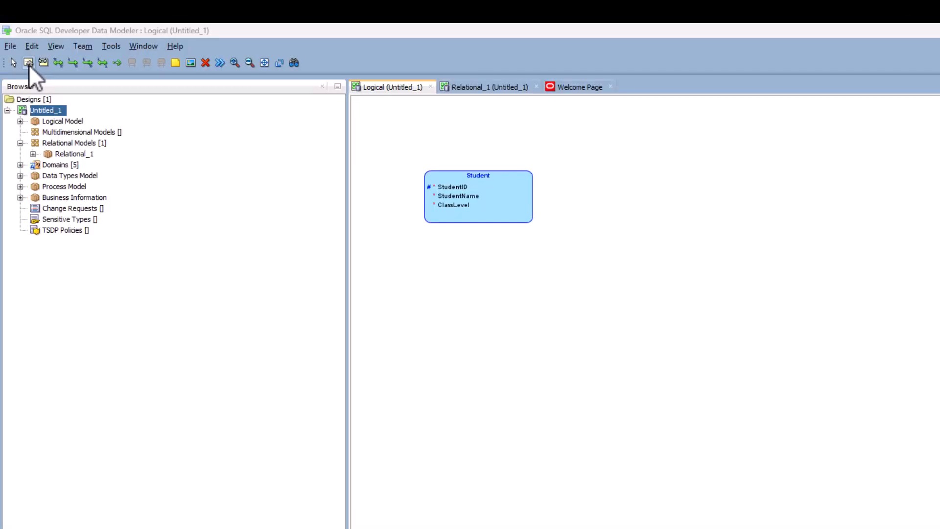
Create a second entity beside Student in the logical diagram and name it Course.
click(29, 64)
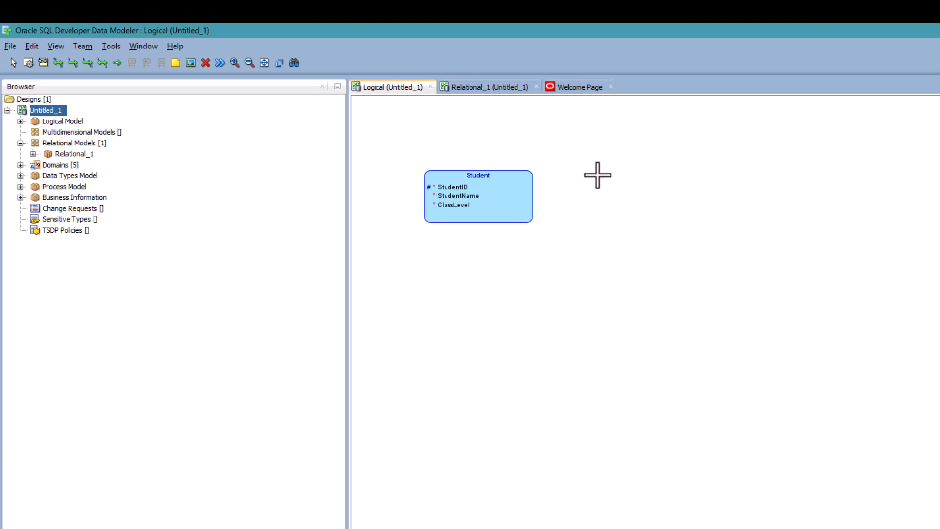
click(597, 174)
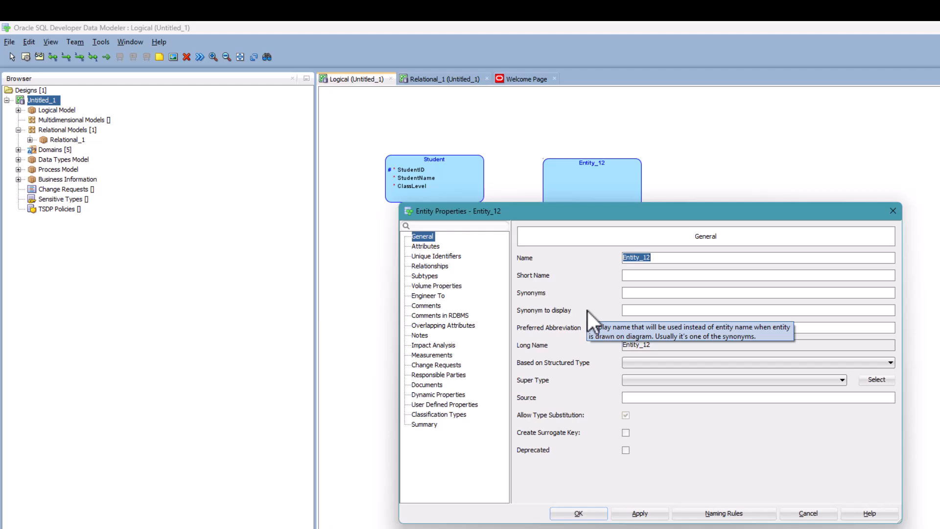
text(Course)
Add a CourseID attribute to the Course entity with domain source type ID as primary UID, and apply it.
click(427, 245)
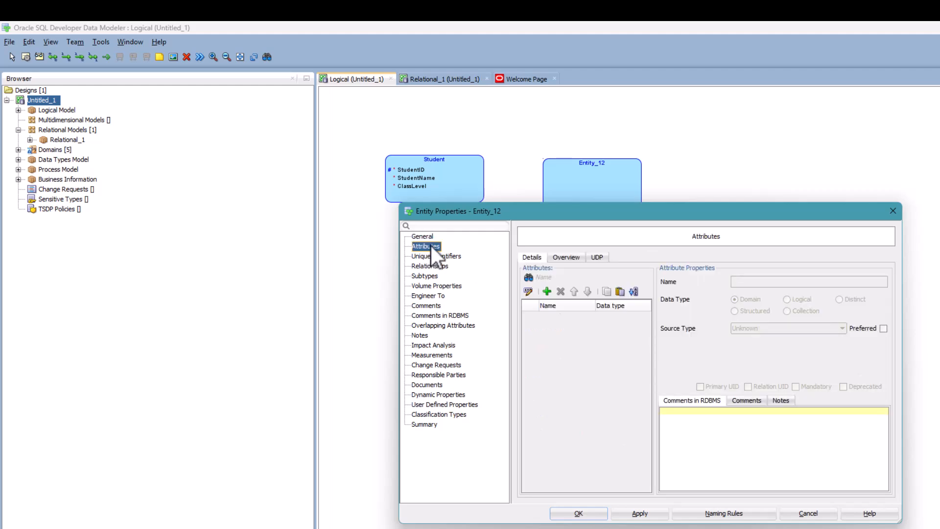
click(546, 290)
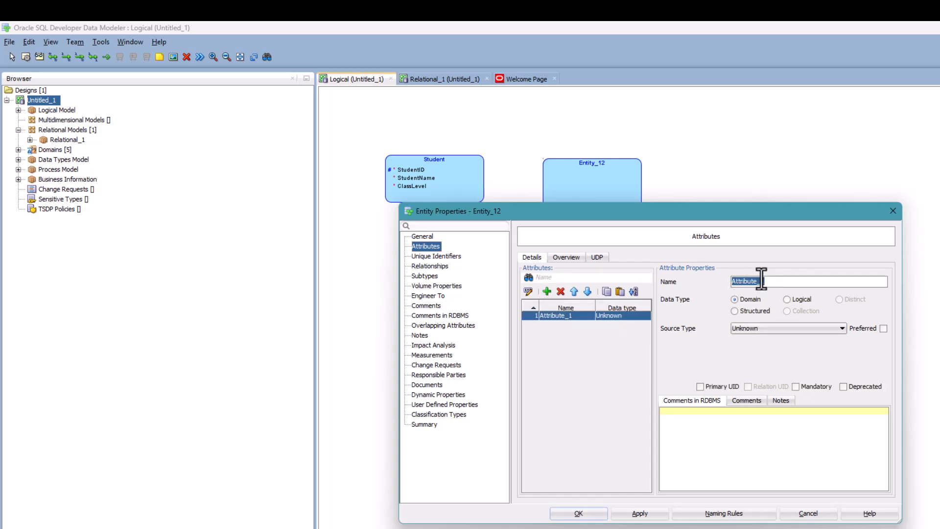
text(CourseID)
click(765, 329)
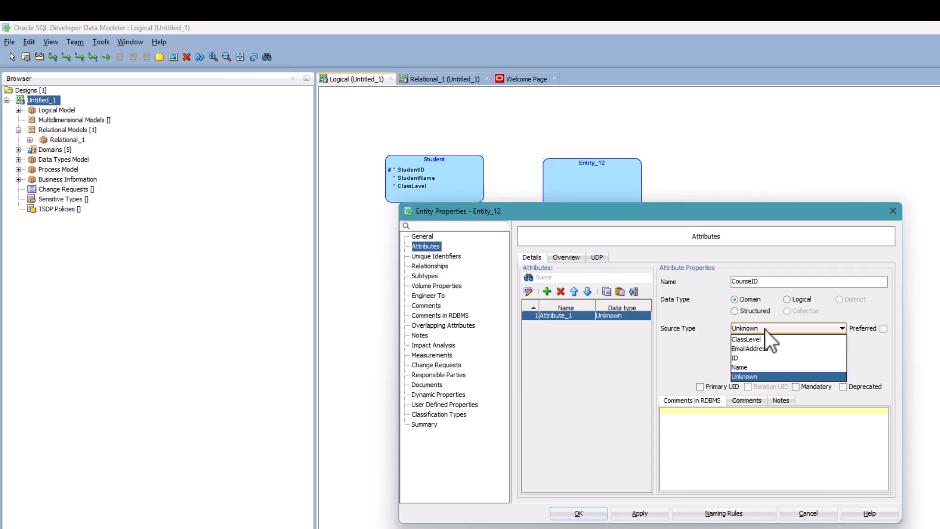
click(754, 356)
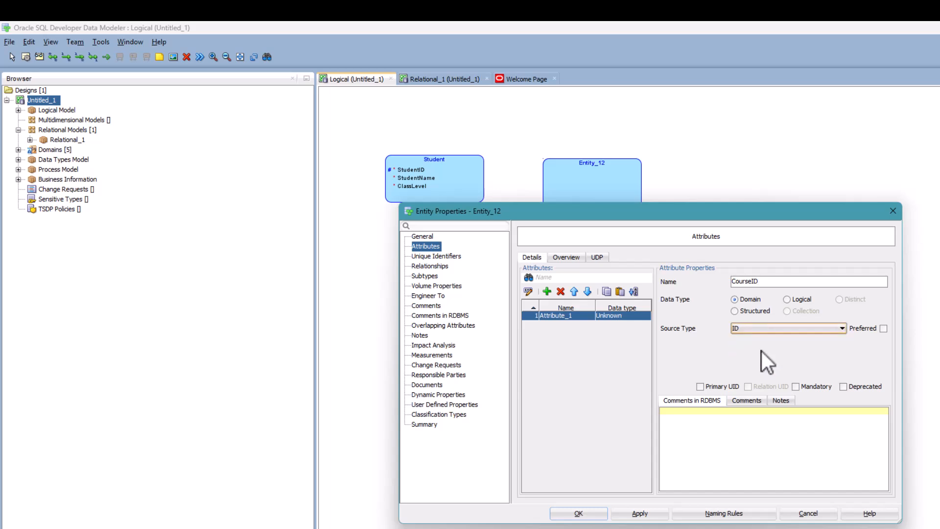
click(701, 386)
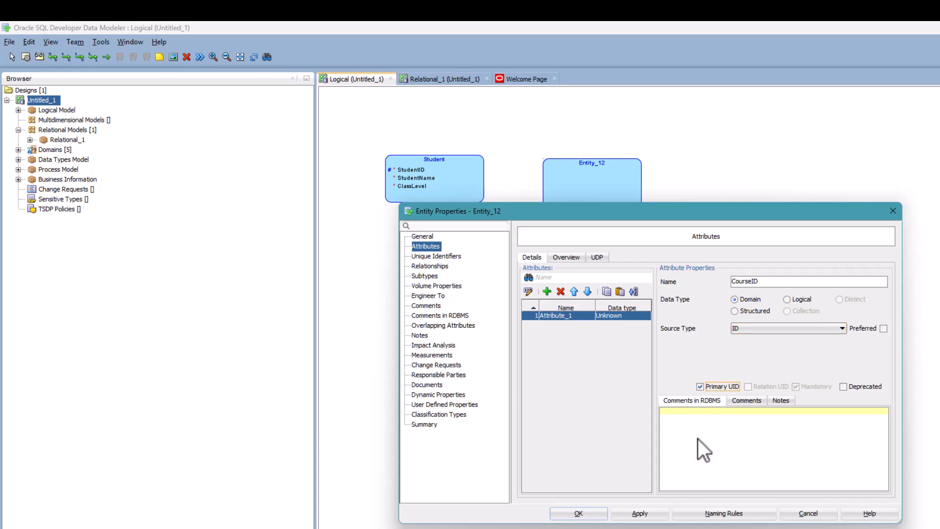
click(643, 517)
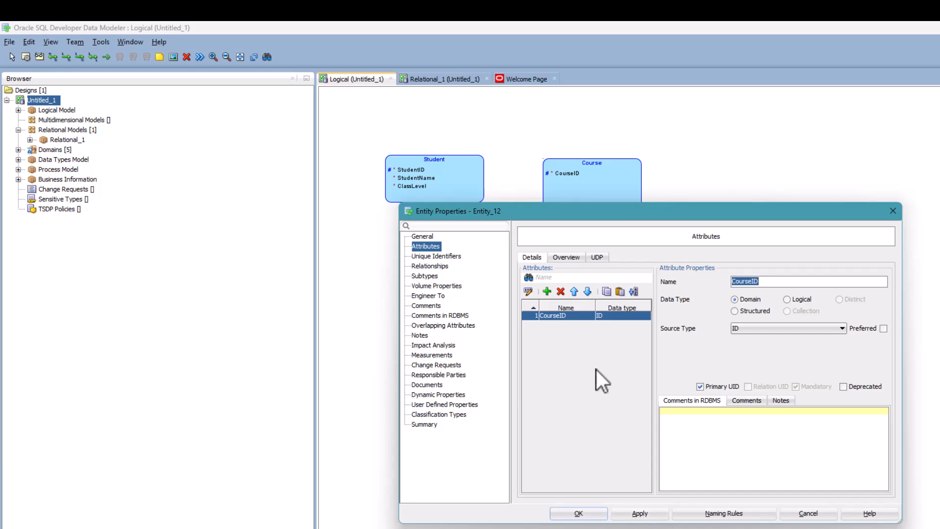
Add a mandatory CourseName attribute with domain source type Name to the Course entity and apply it.
click(546, 290)
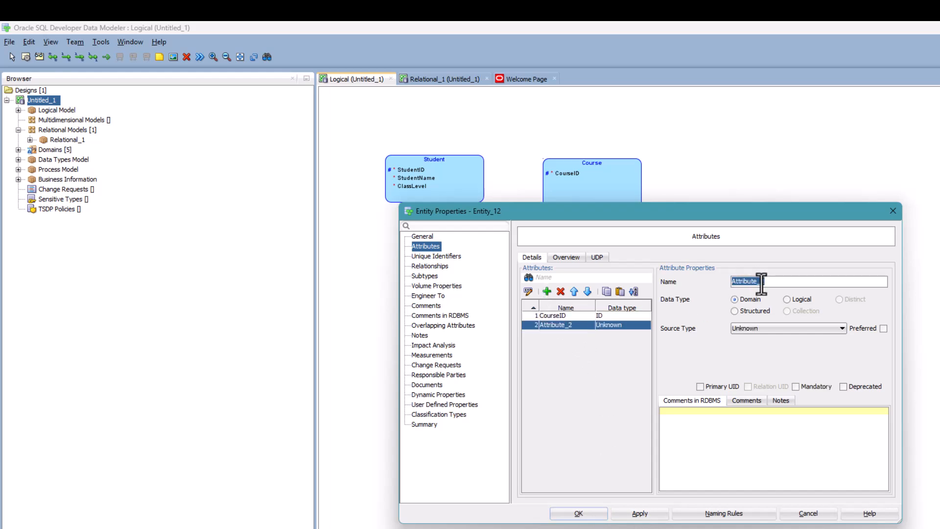
text(CourseName)
click(781, 330)
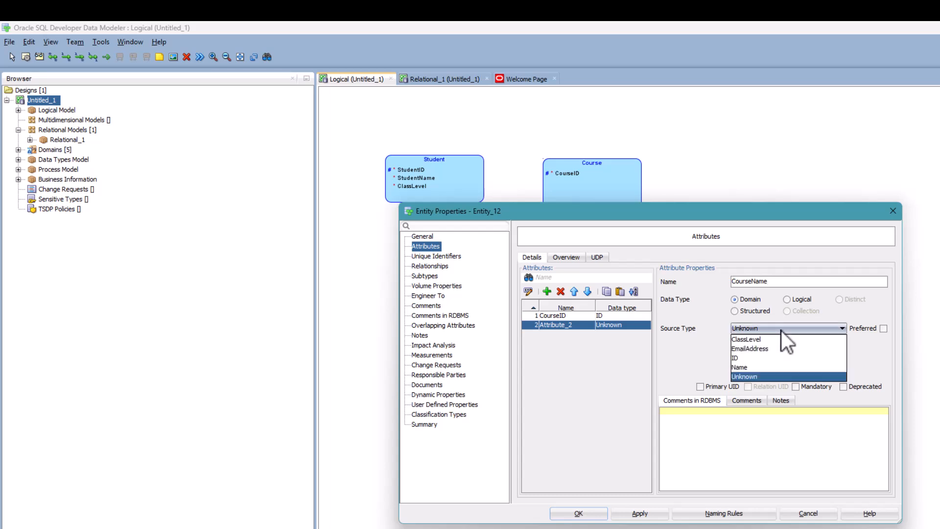
click(750, 367)
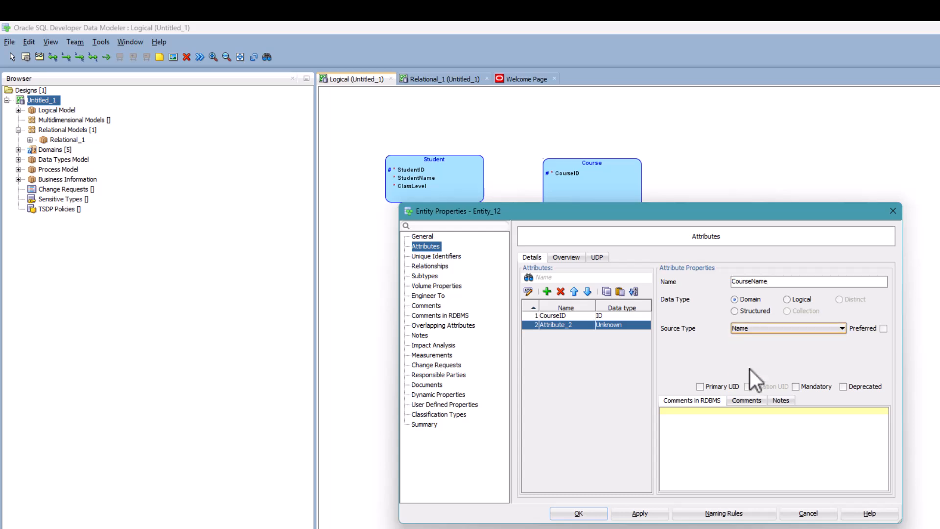
click(797, 386)
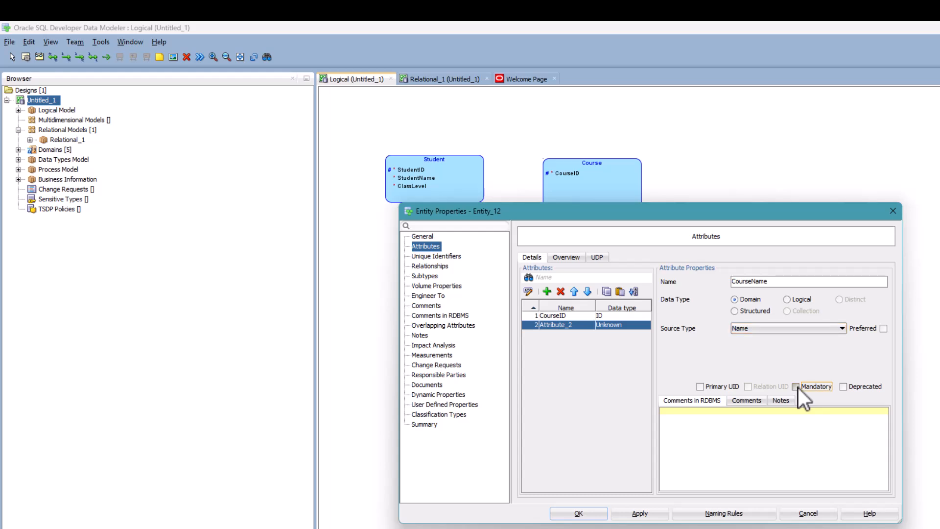
click(640, 513)
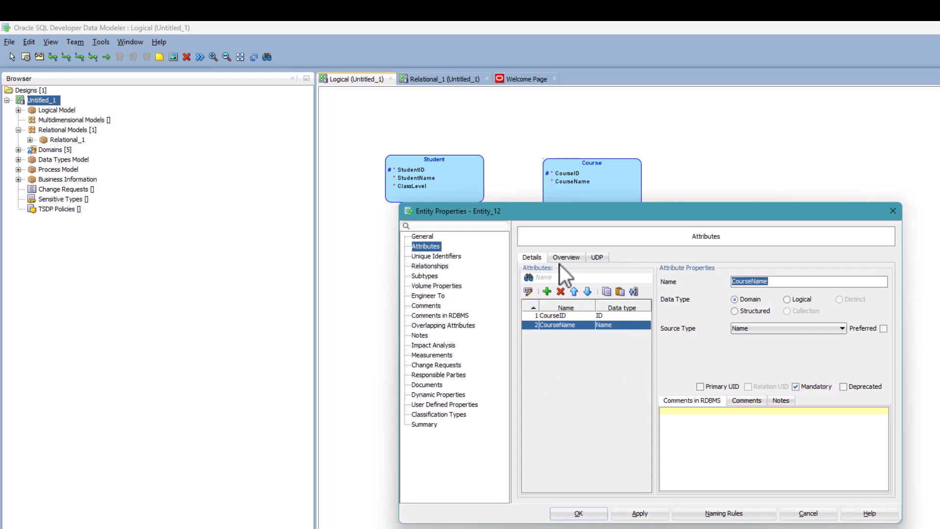
Accept the Course entity's properties and reduce its box height to fit the two attributes.
click(578, 513)
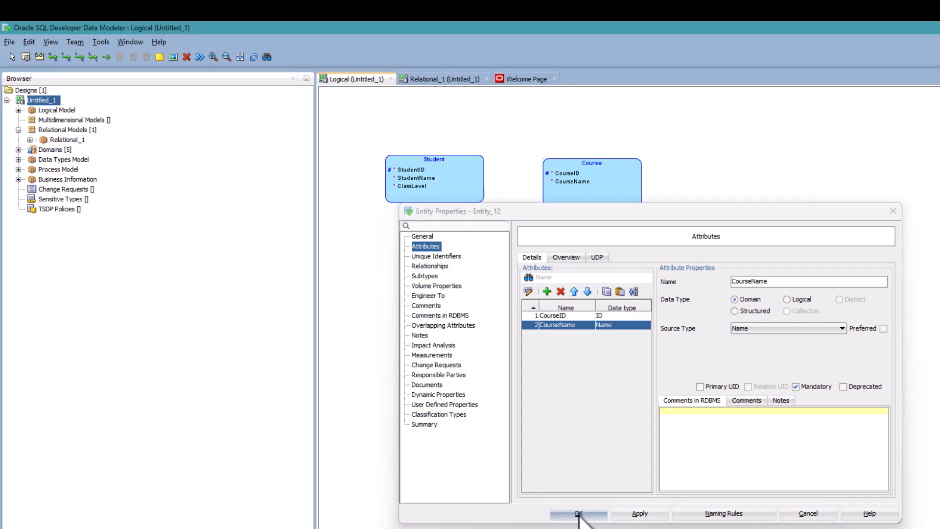
click(603, 193)
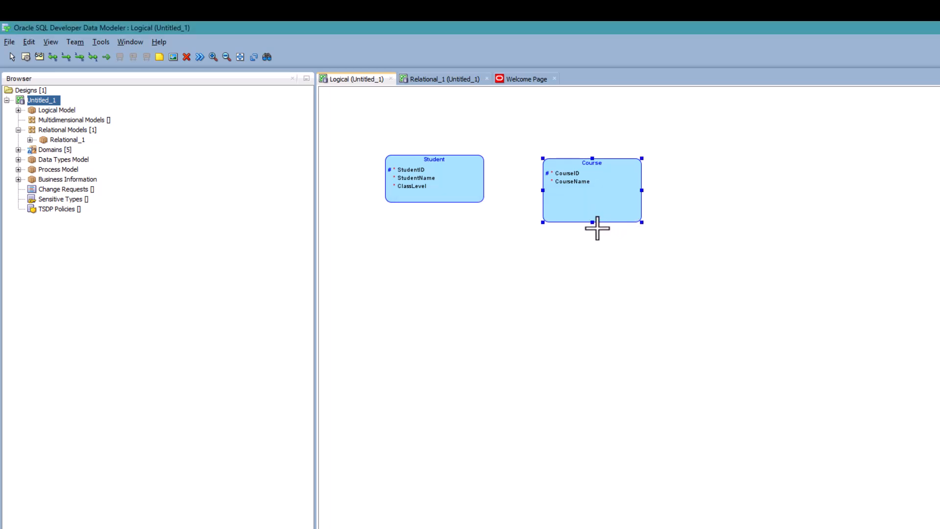
drag(592, 223, 593, 201)
click(569, 336)
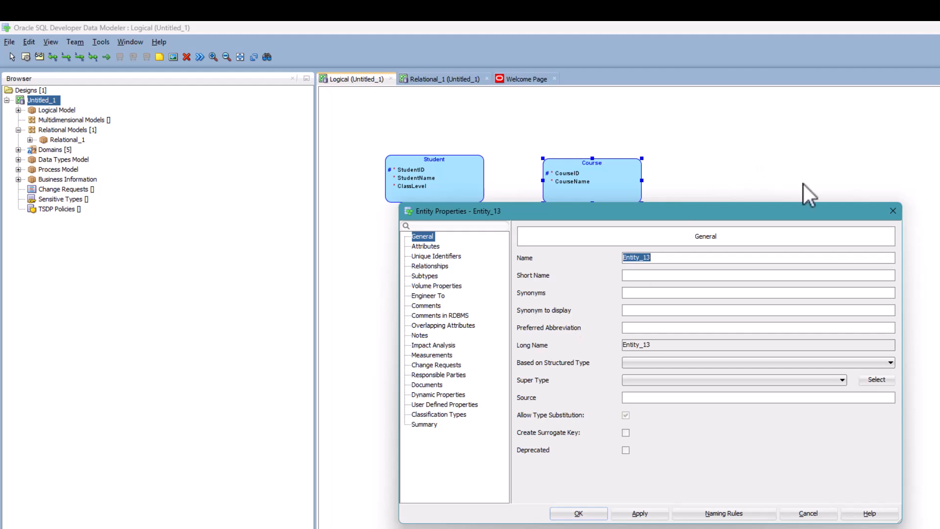
click(893, 211)
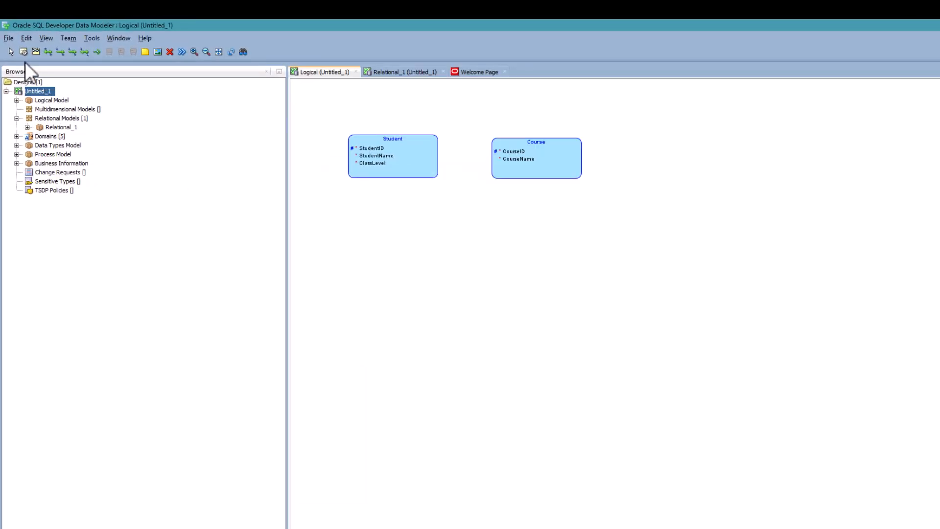
Create a third entity beside Course in the logical diagram and name it Teacher.
click(23, 51)
click(638, 142)
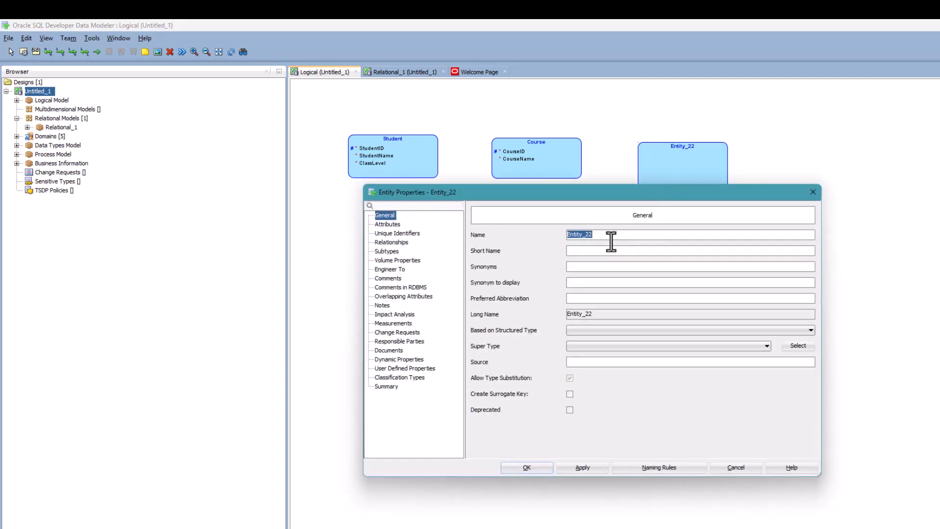
text(Teacher)
Add a TeacherID attribute to the Teacher entity with domain source type ID as primary UID, and apply it.
click(379, 223)
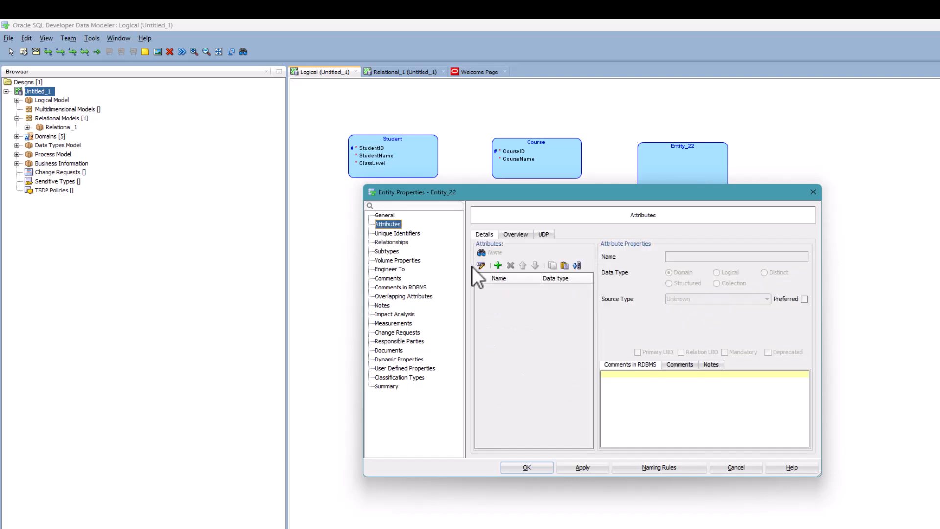
click(499, 266)
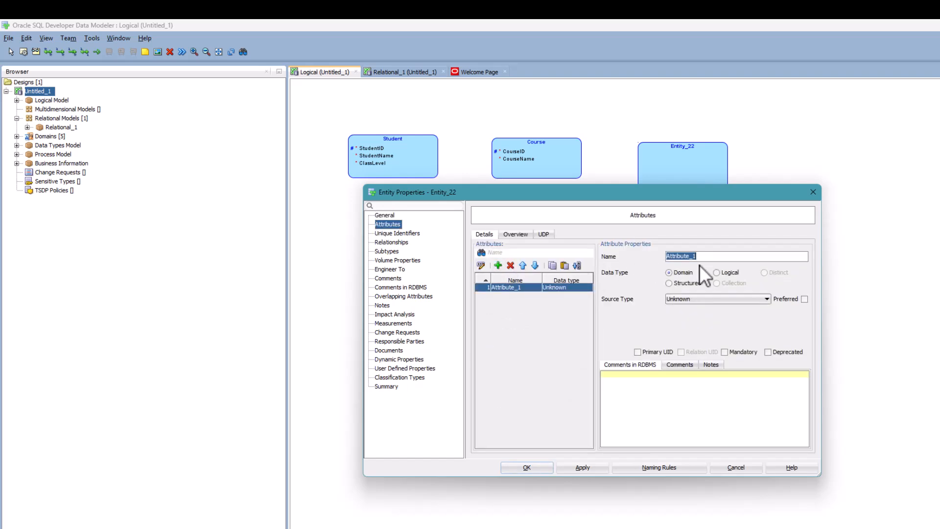
text(TeacherID)
click(687, 298)
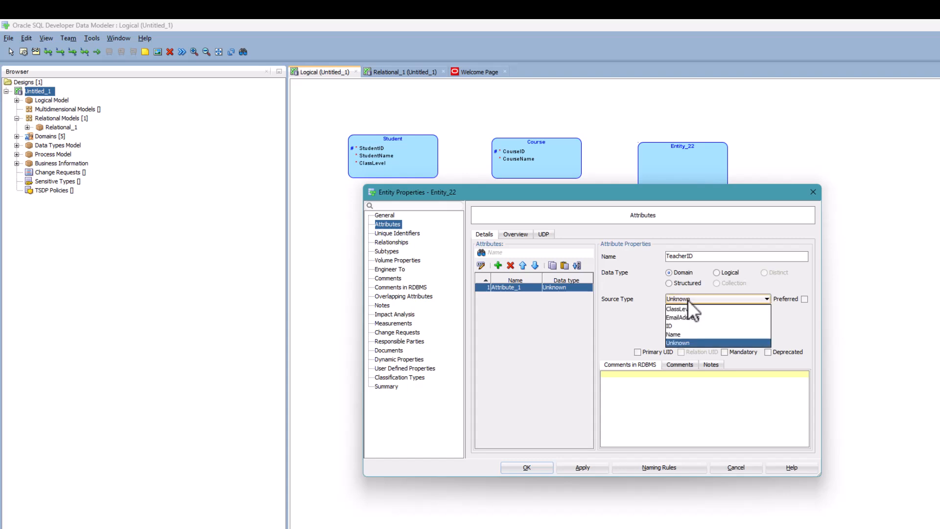
click(676, 325)
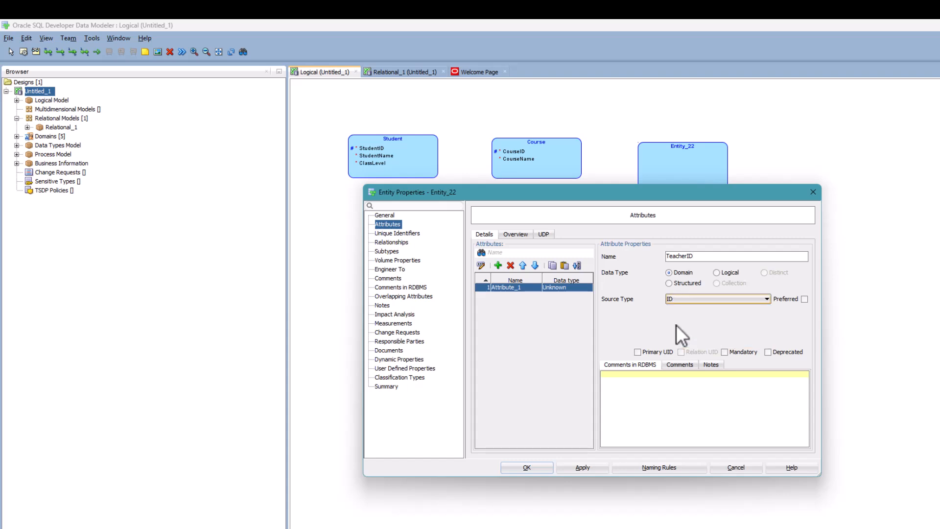
click(636, 351)
click(587, 469)
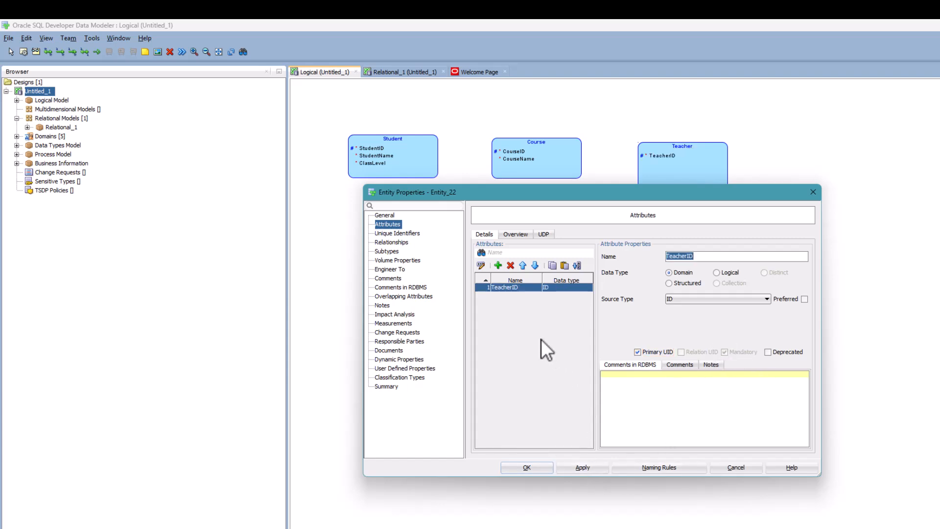
Add a mandatory TeacherName attribute with domain source type Name to the Teacher entity and apply it.
click(498, 265)
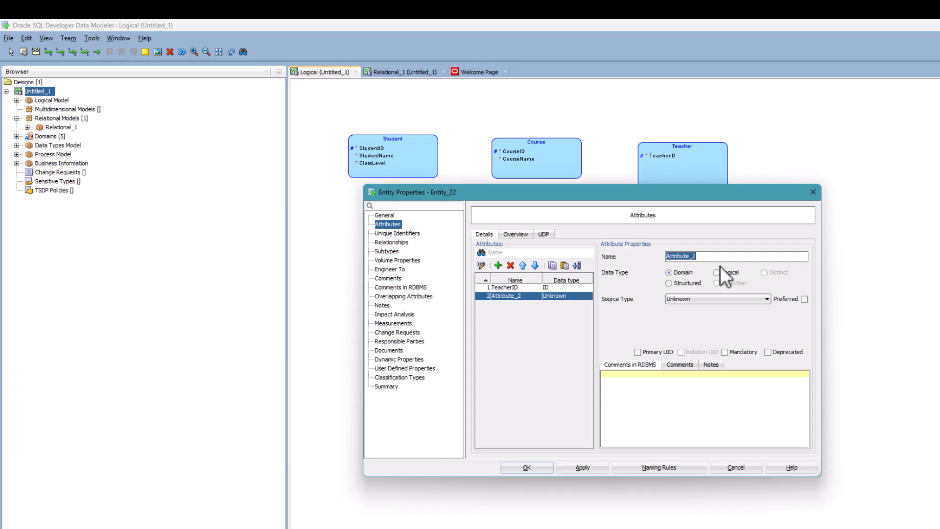
text(TeacherName)
click(712, 298)
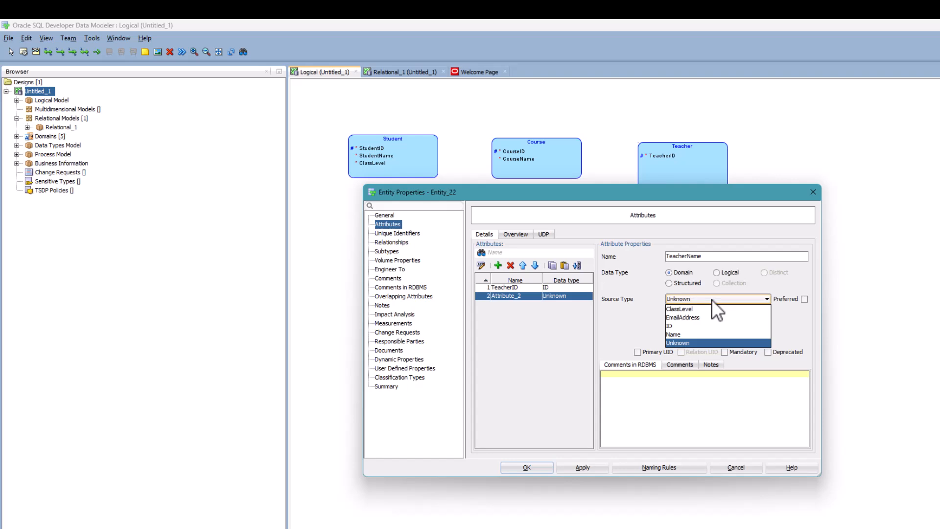
click(676, 334)
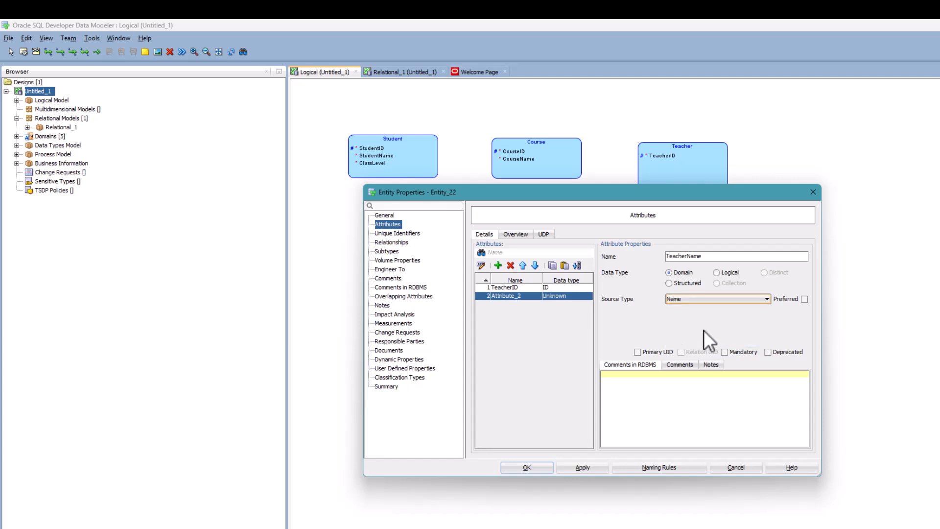
click(724, 351)
click(583, 468)
Add a mandatory TeacherEmail attribute with domain source type EmailAddress to the Teacher entity and apply it.
click(498, 265)
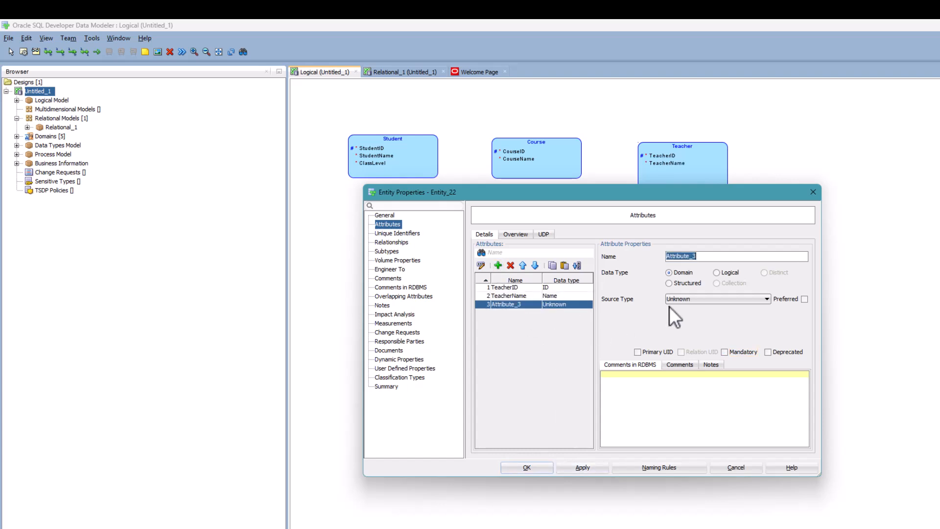
text(TeacherEmail)
click(710, 299)
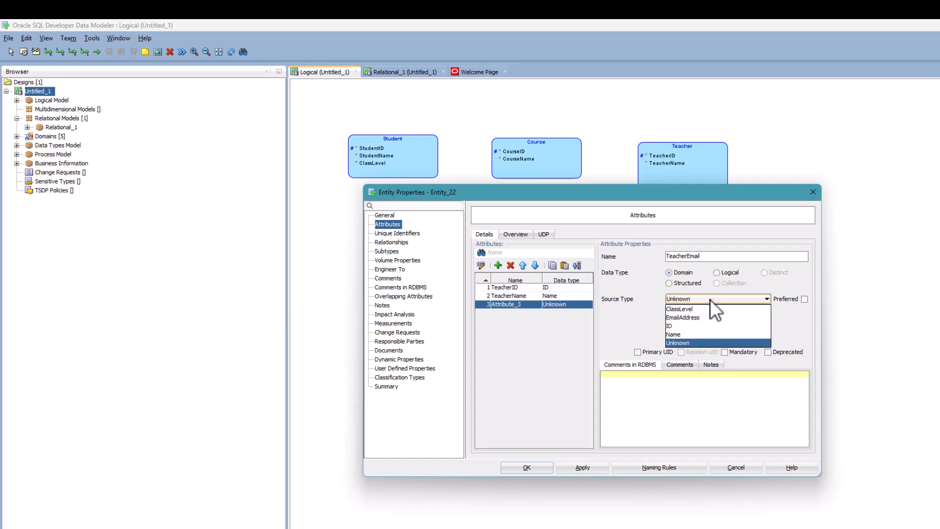
click(695, 314)
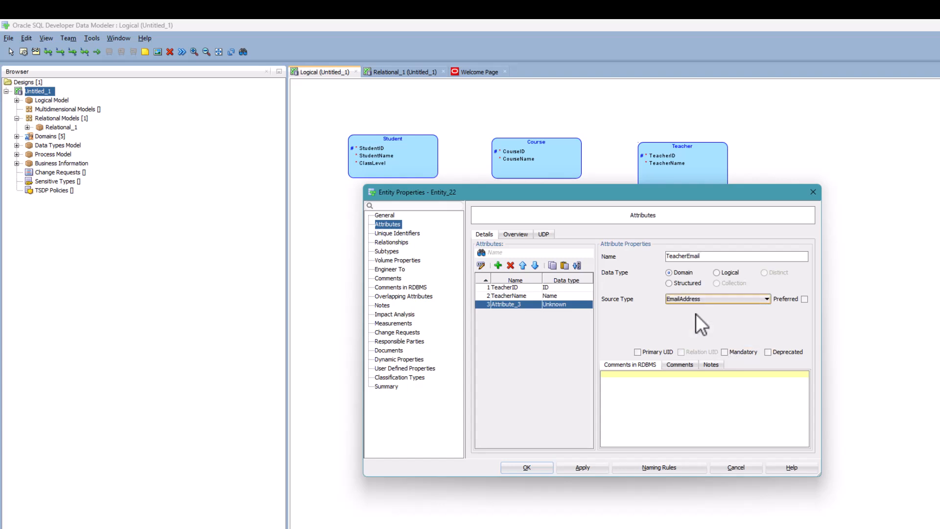
click(724, 352)
click(595, 468)
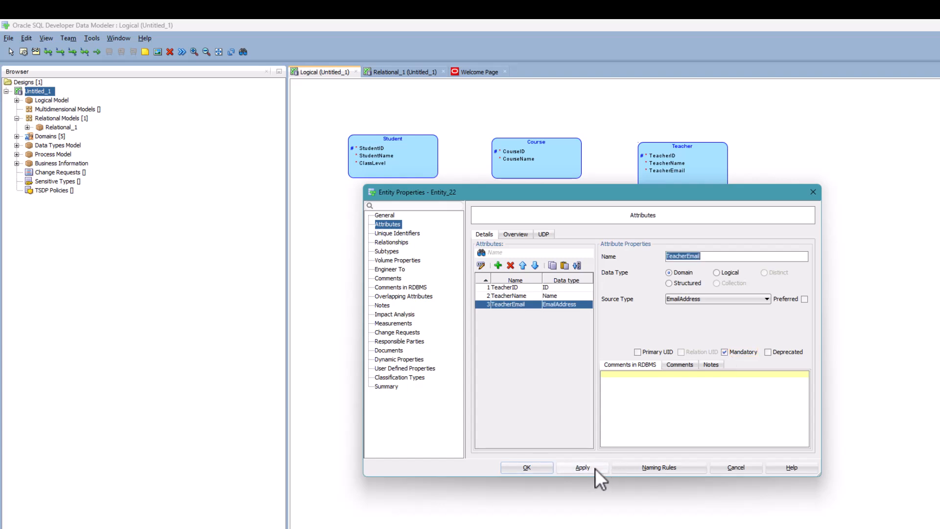
Add a unique identifier named UX_TeacherEmail to the Teacher entity and assign the TeacherEmail attribute to it.
click(401, 236)
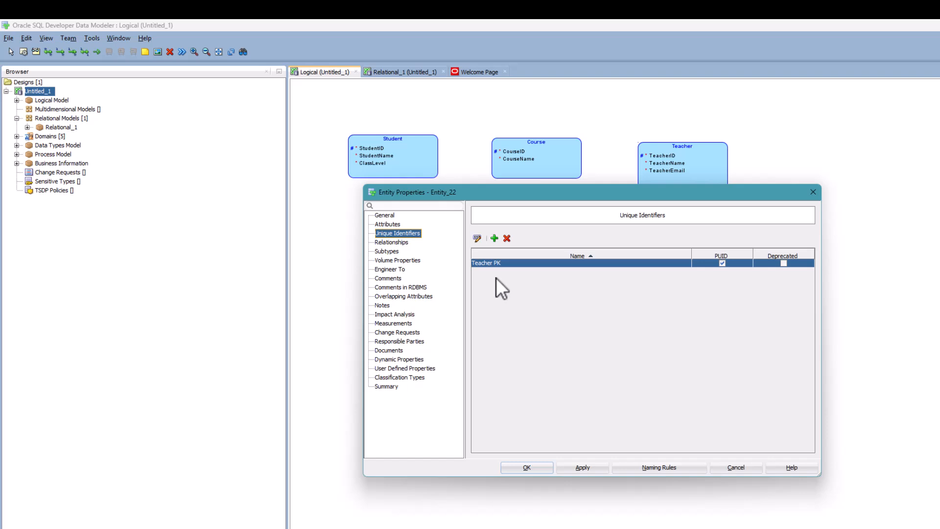
click(496, 239)
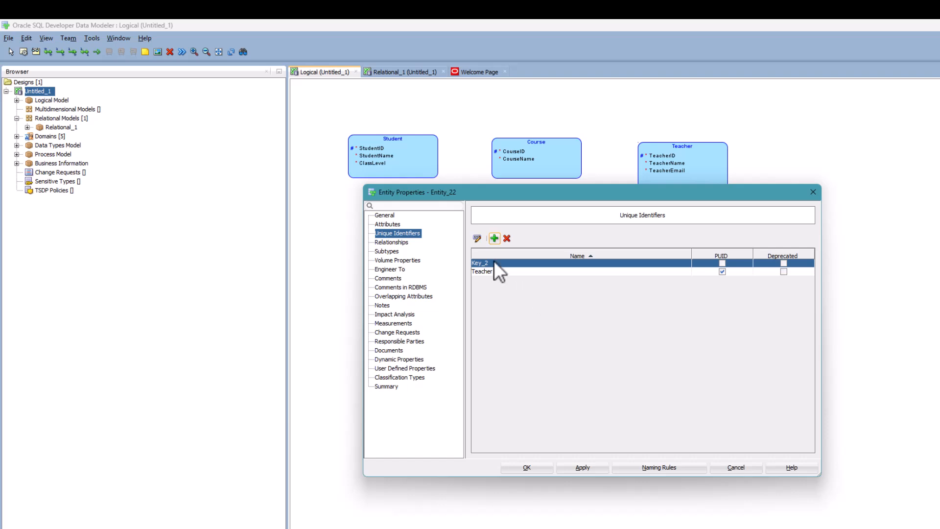
click(477, 238)
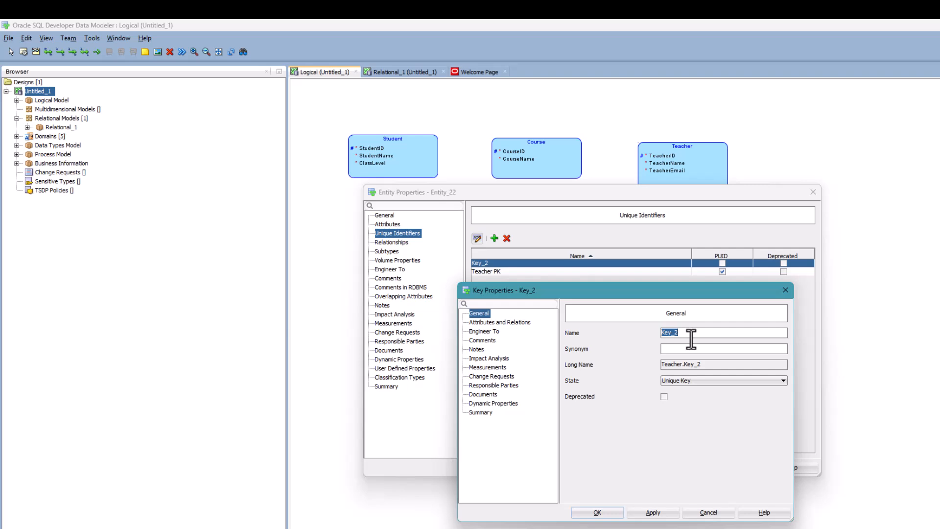
text(UX_TeacherEmail)
click(503, 322)
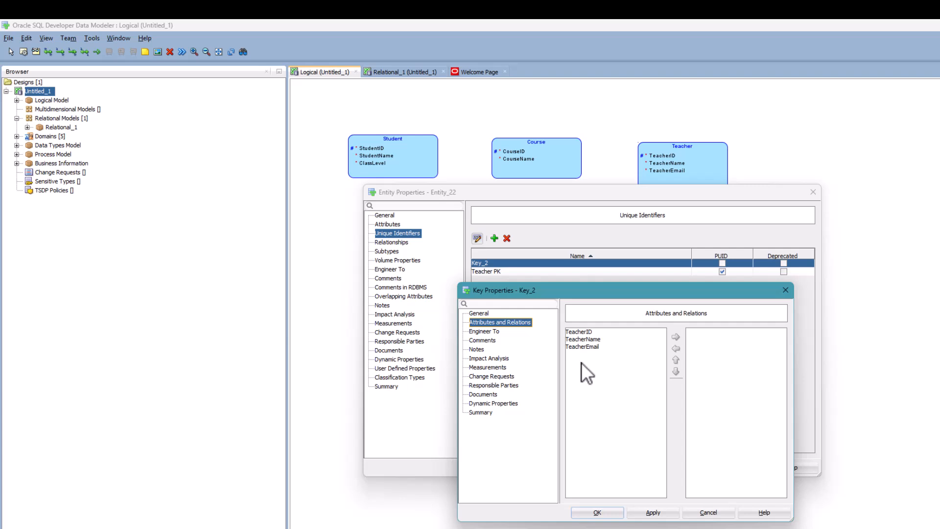
click(586, 346)
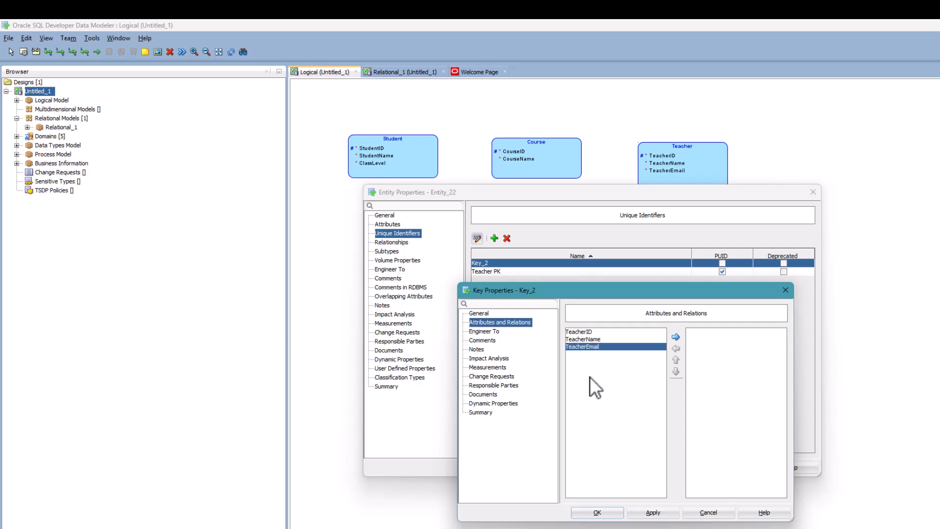
click(676, 337)
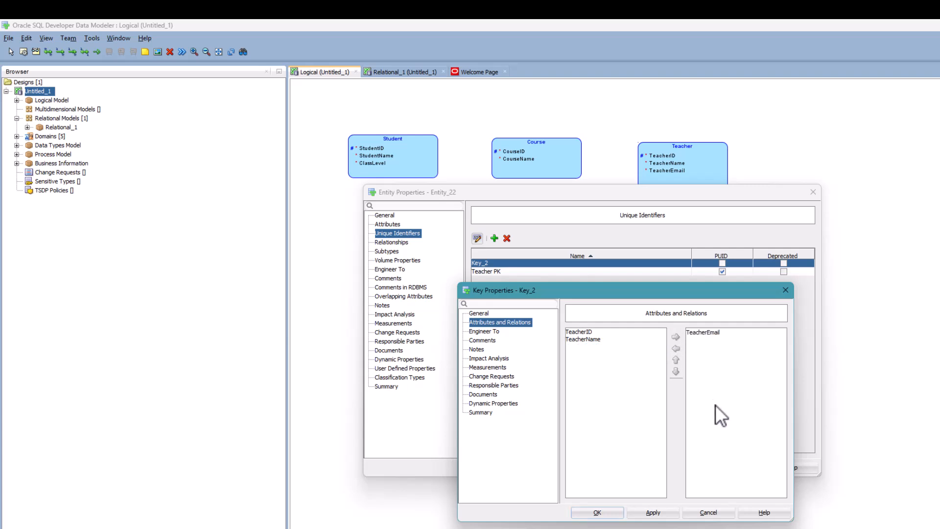
click(597, 512)
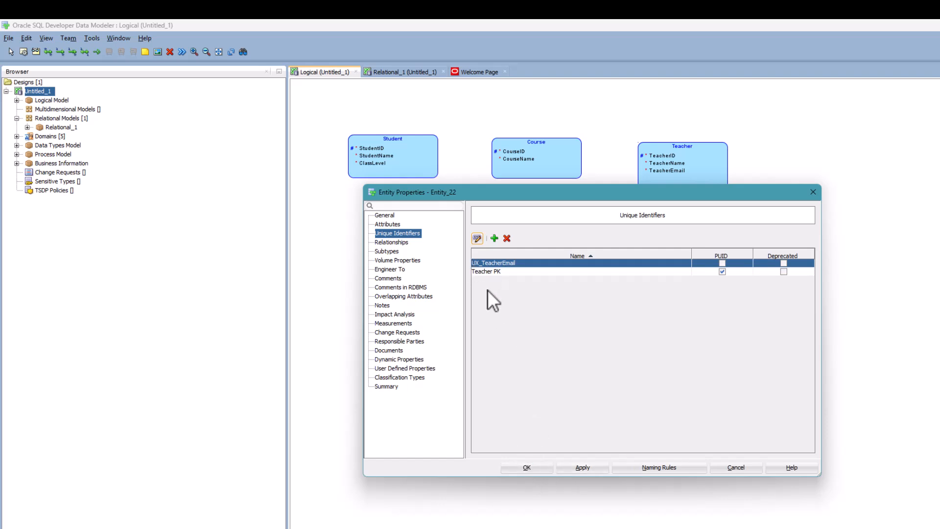
Accept the Teacher entity's properties and reduce its box height to fit the three attributes.
click(389, 223)
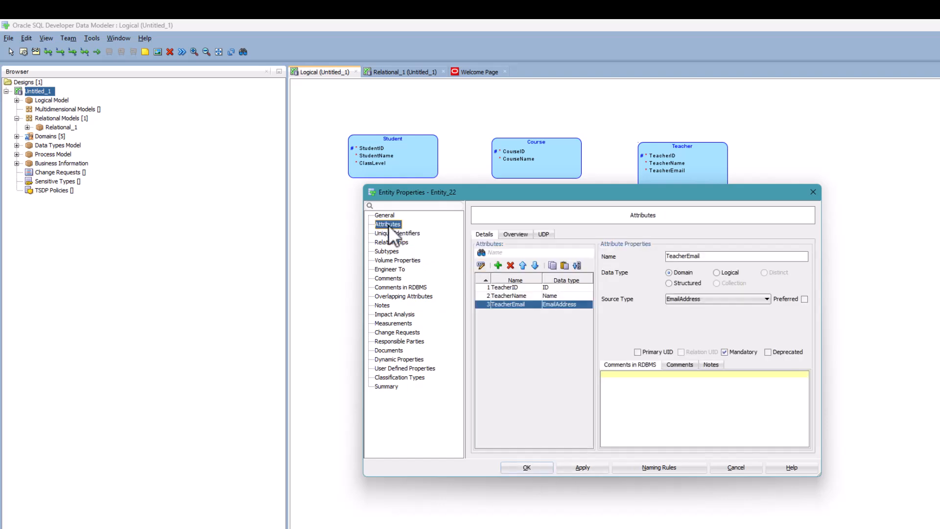
click(528, 469)
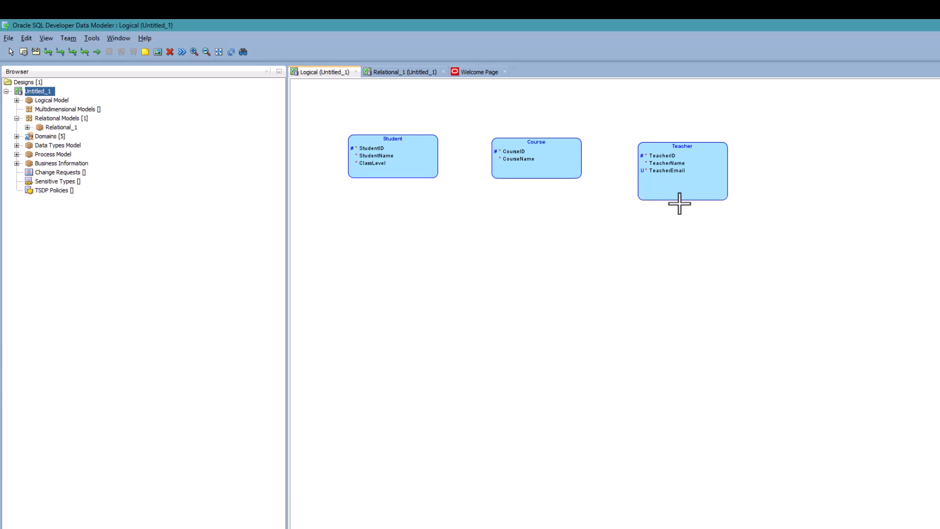
click(682, 186)
drag(683, 200, 684, 185)
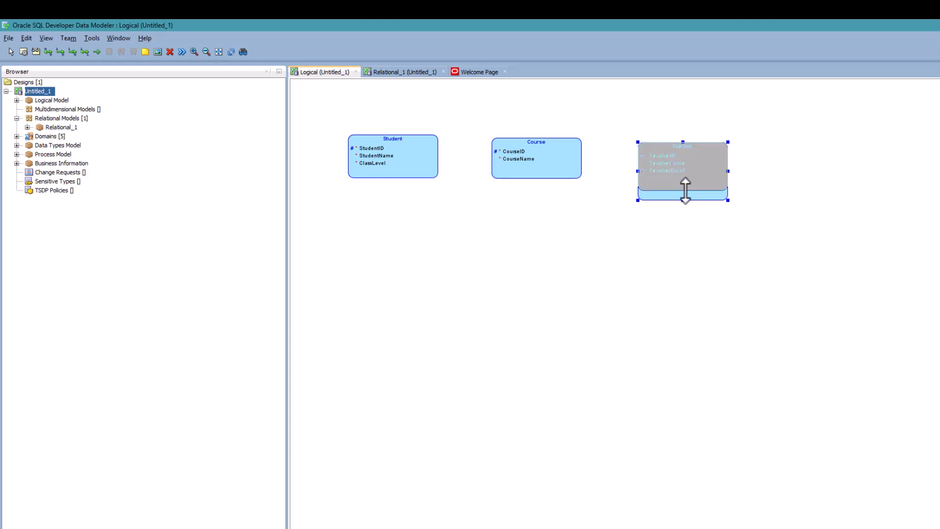
Create a fourth entity below Student and Course in the logical diagram and name it StudentCourse.
click(24, 52)
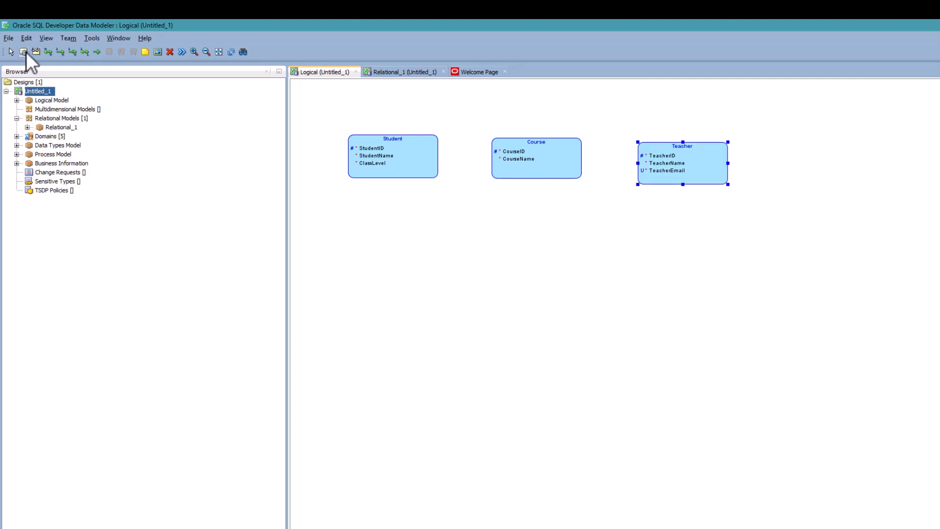
click(454, 228)
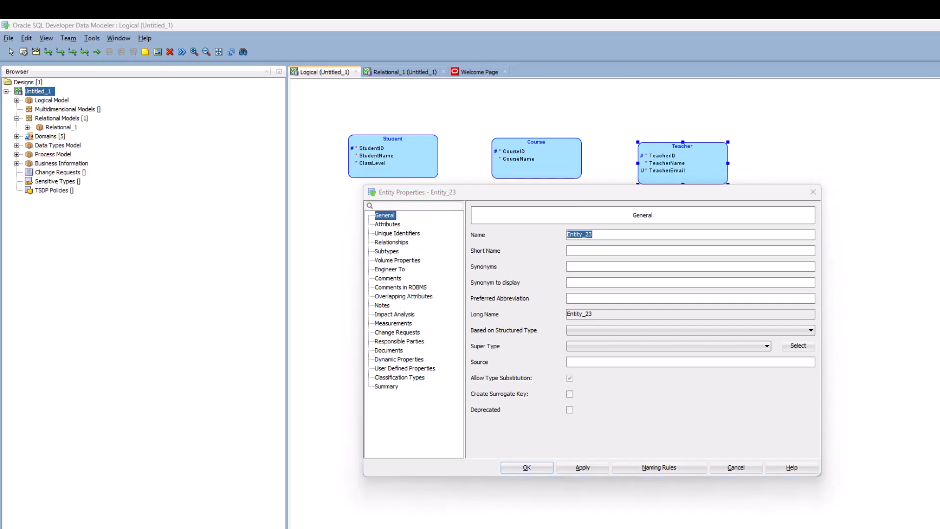
click(602, 235)
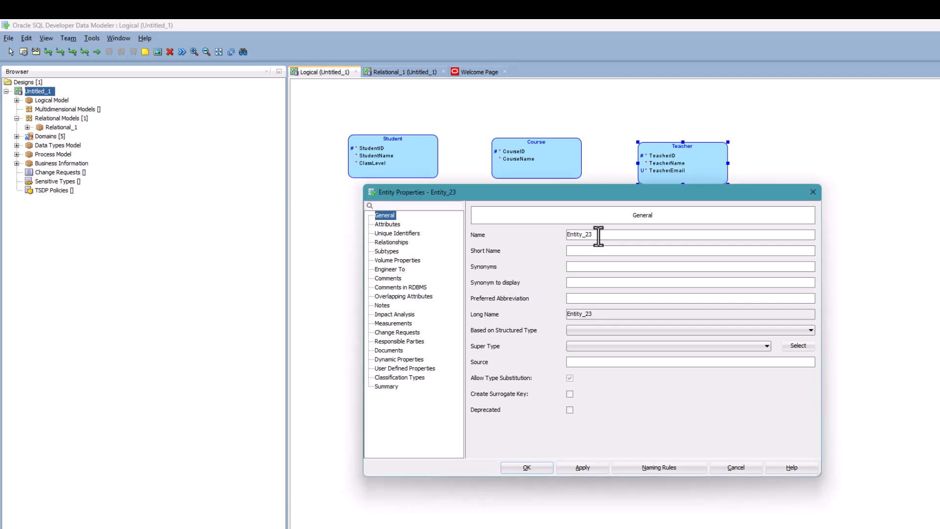
drag(602, 236, 546, 232)
text(StudentCourse)
Add an attribute named Grade to the StudentCourse entity.
click(388, 223)
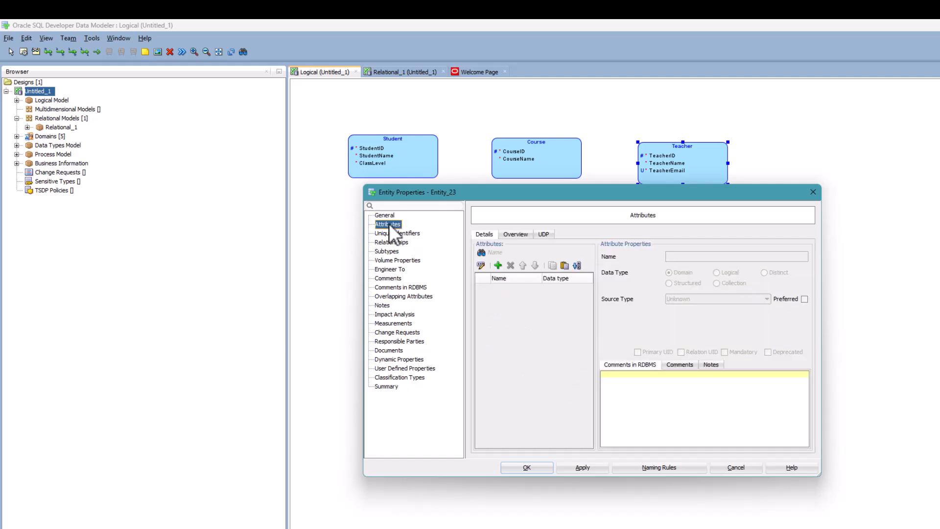
click(497, 266)
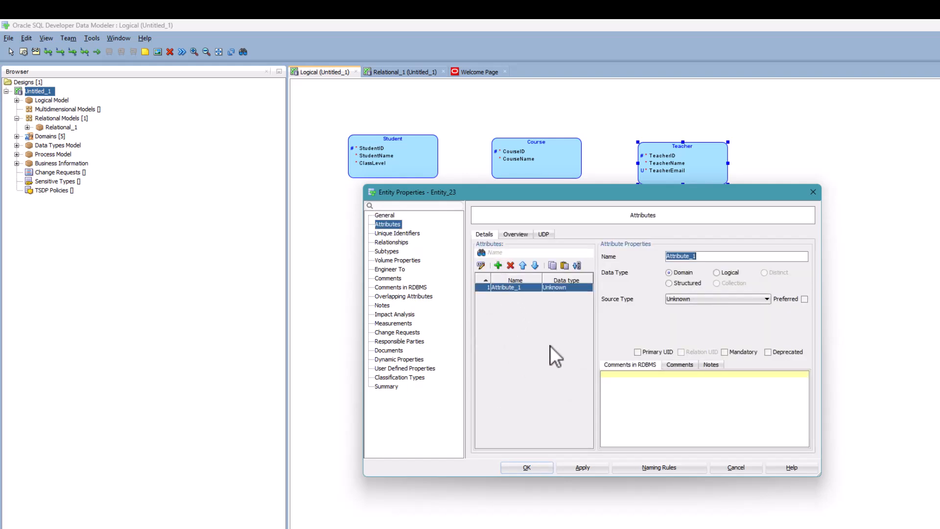
text(Grade)
click(751, 299)
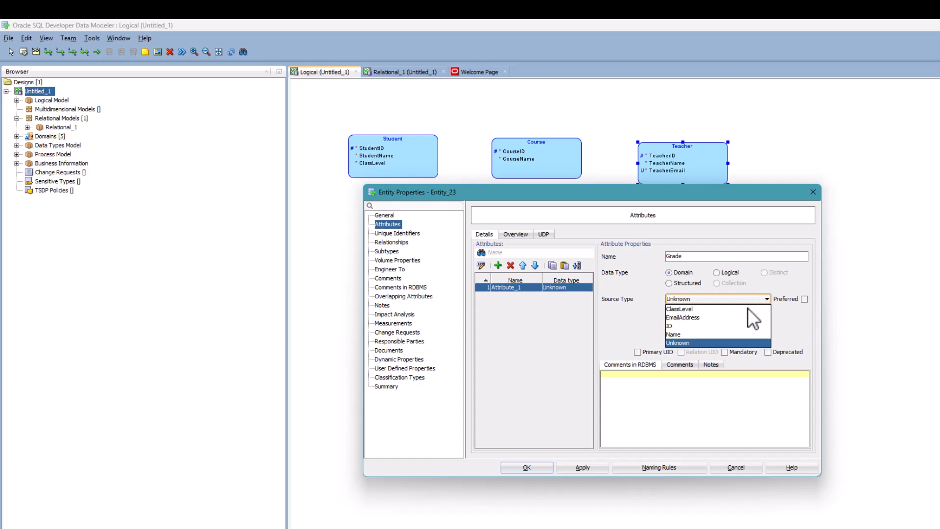
click(801, 273)
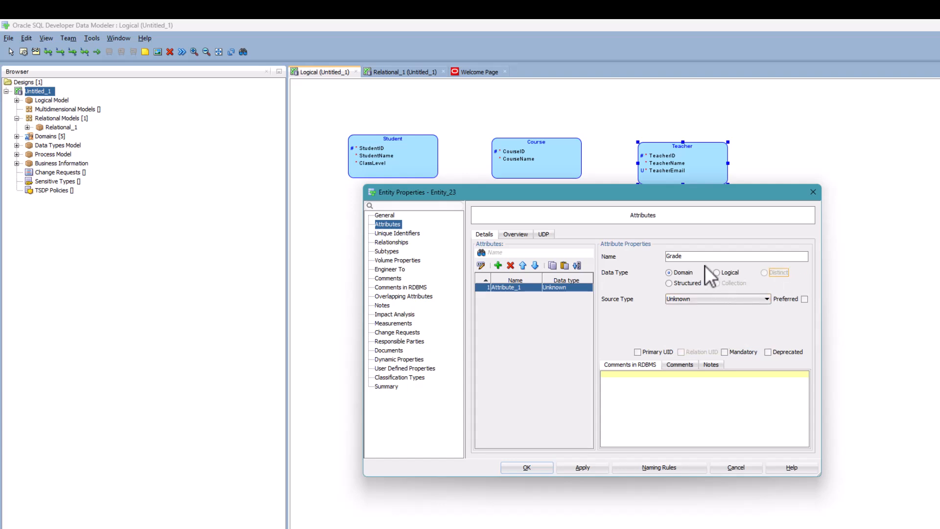
Give the Grade attribute the logical data type CHAR with size 1 and accept the StudentCourse entity's properties.
click(715, 272)
click(760, 298)
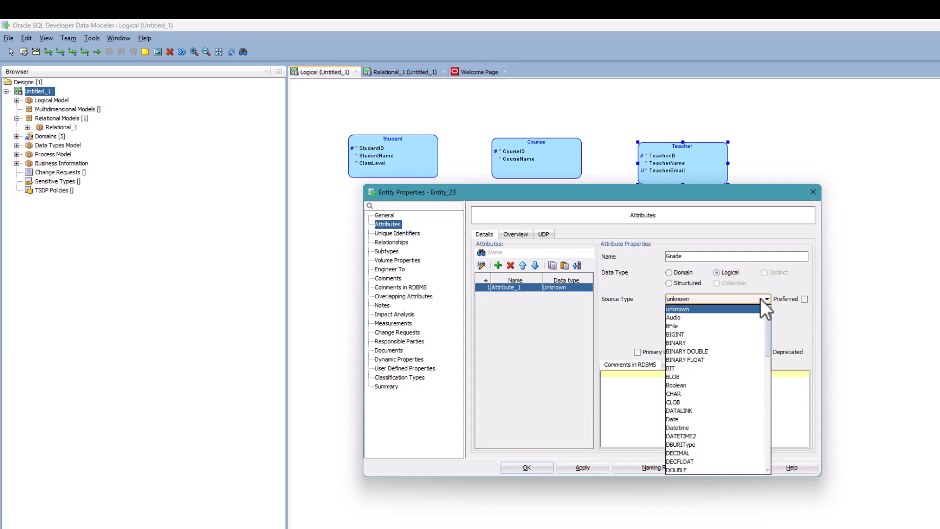
click(710, 393)
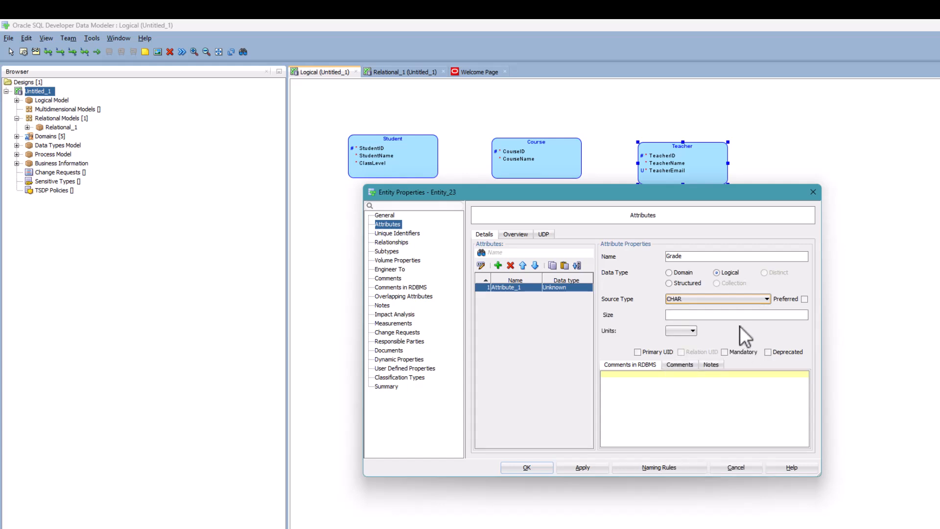
click(698, 315)
text(1)
click(592, 468)
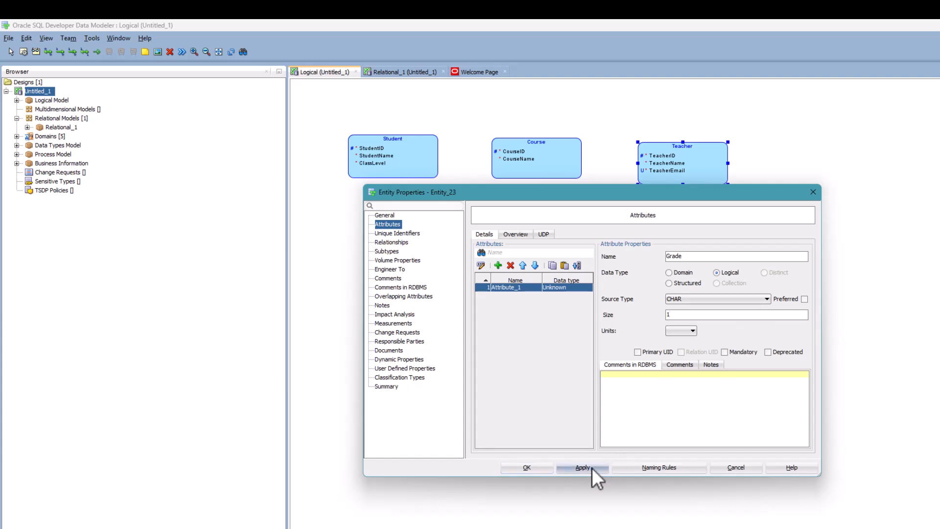
click(526, 467)
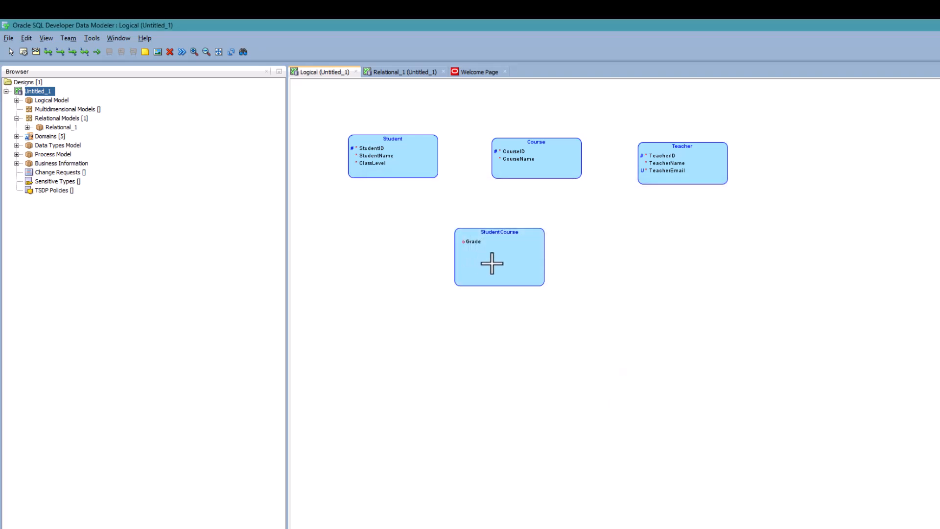
Move the StudentCourse entity directly below Course and reduce its box height to fit its single attribute.
click(507, 231)
drag(507, 230, 546, 229)
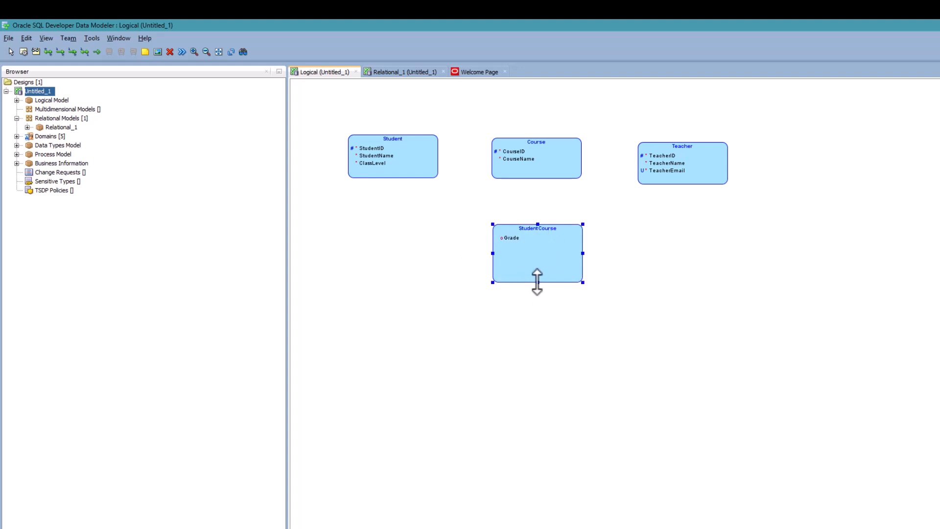
drag(538, 282, 539, 265)
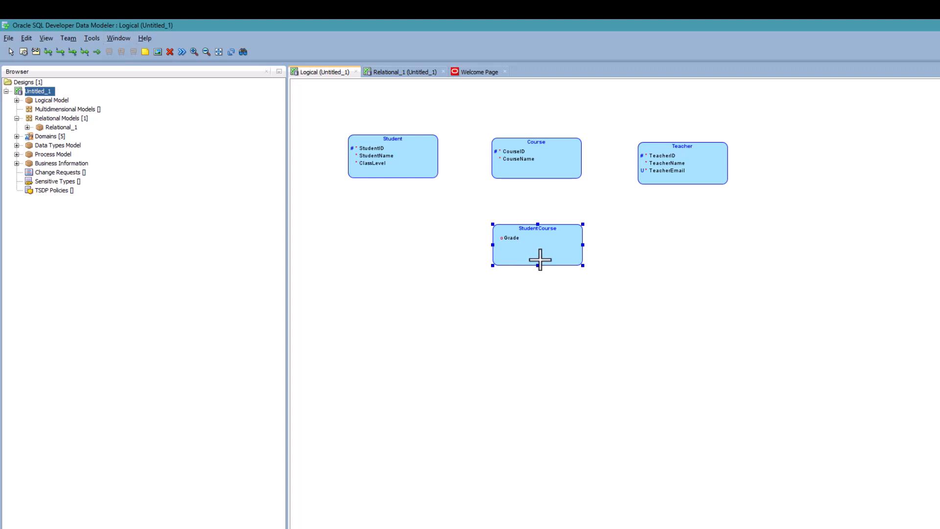
Create an identifying one-to-many relation from Student to StudentCourse, accepting the default relation properties.
click(72, 52)
click(417, 160)
click(513, 243)
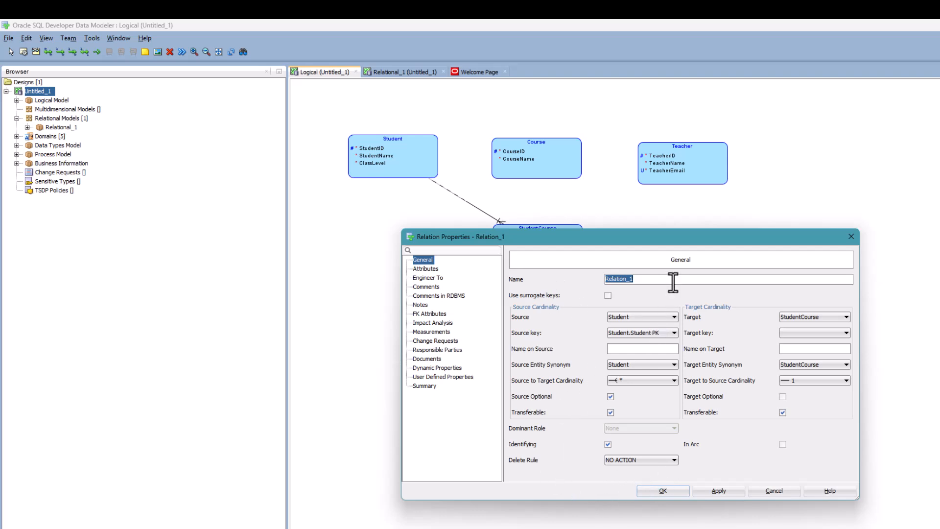
click(662, 491)
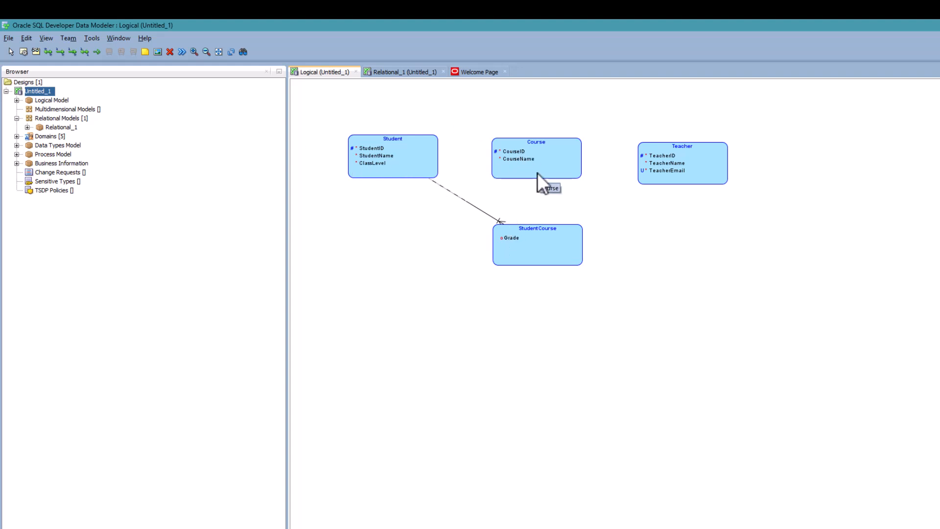
Create an identifying one-to-many relation from Course to StudentCourse, accepting the default relation properties.
click(72, 51)
click(531, 154)
click(540, 244)
click(540, 244)
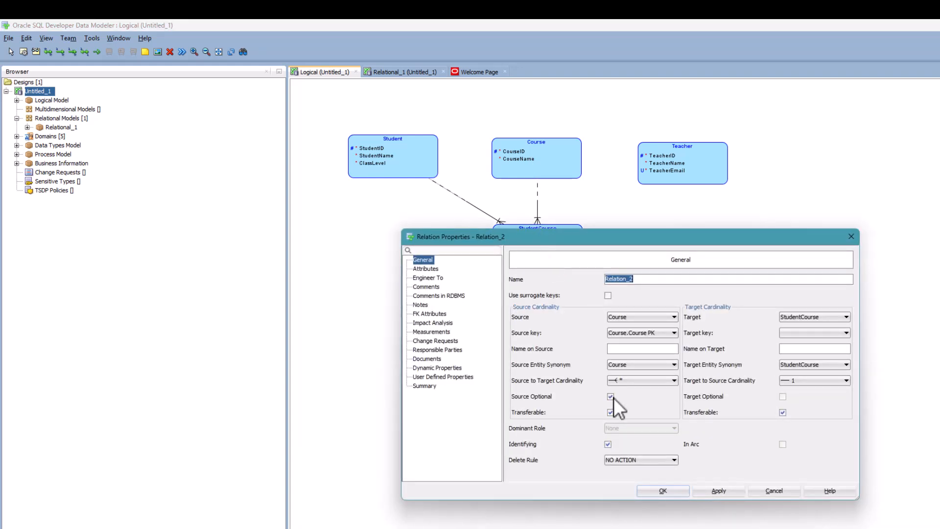
click(653, 489)
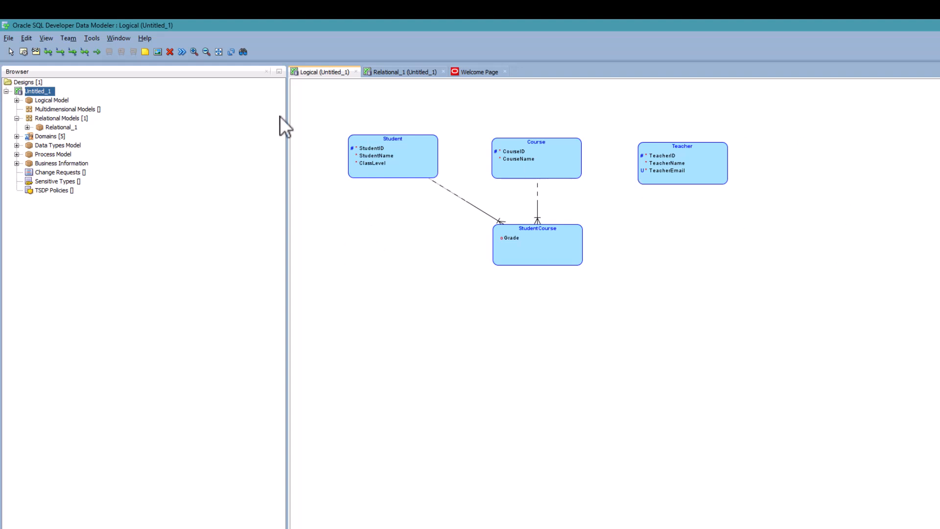
Create a non-identifying one-to-many relation from Teacher to StudentCourse, accepting the default relation properties.
click(59, 52)
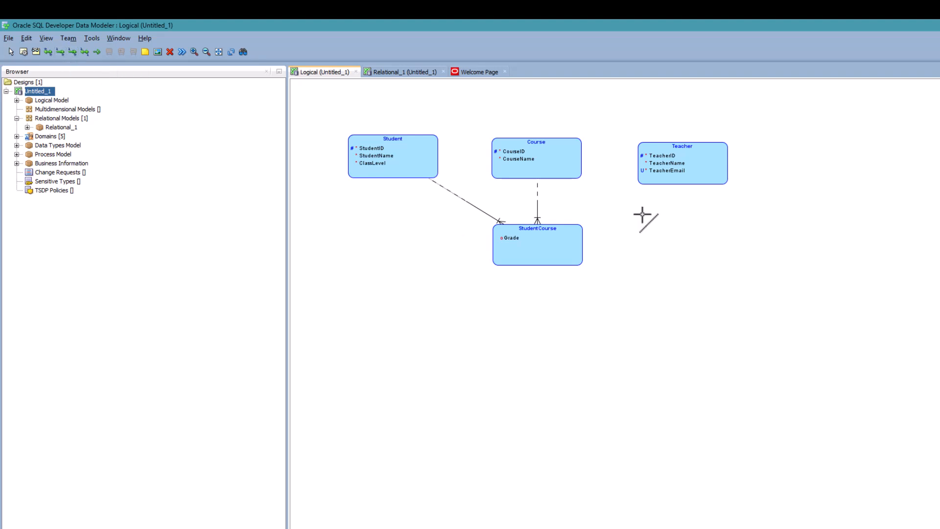
click(658, 160)
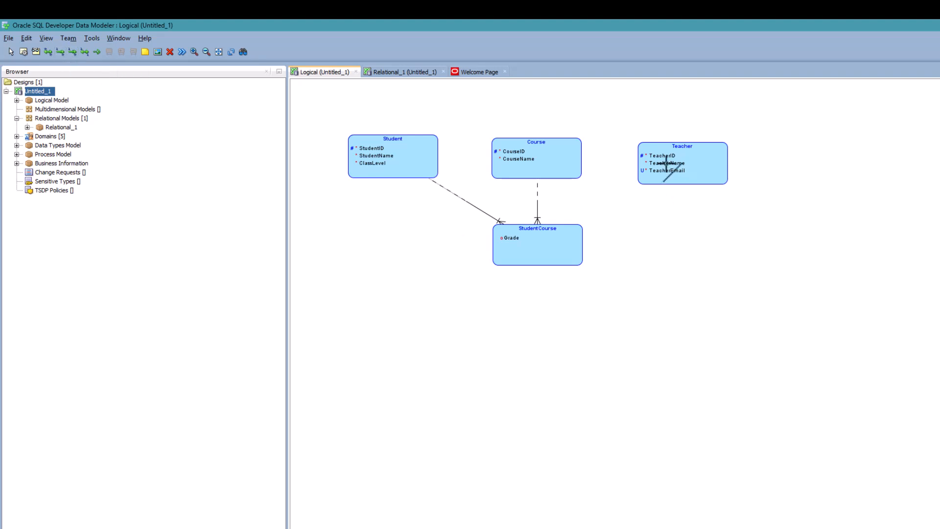
click(558, 240)
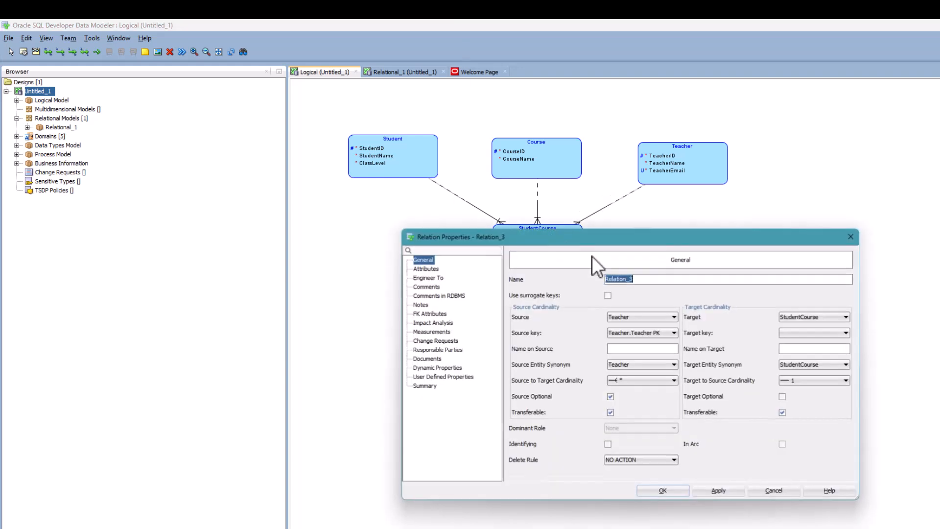
click(661, 490)
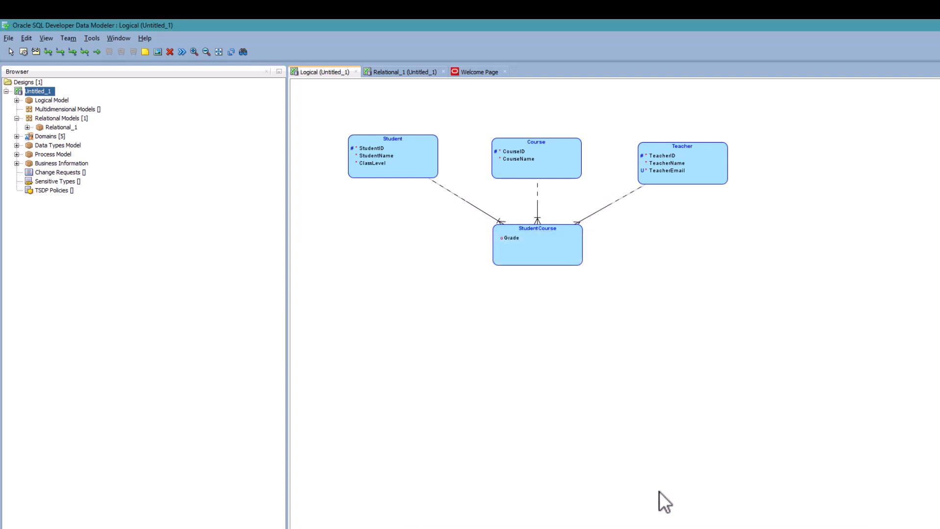